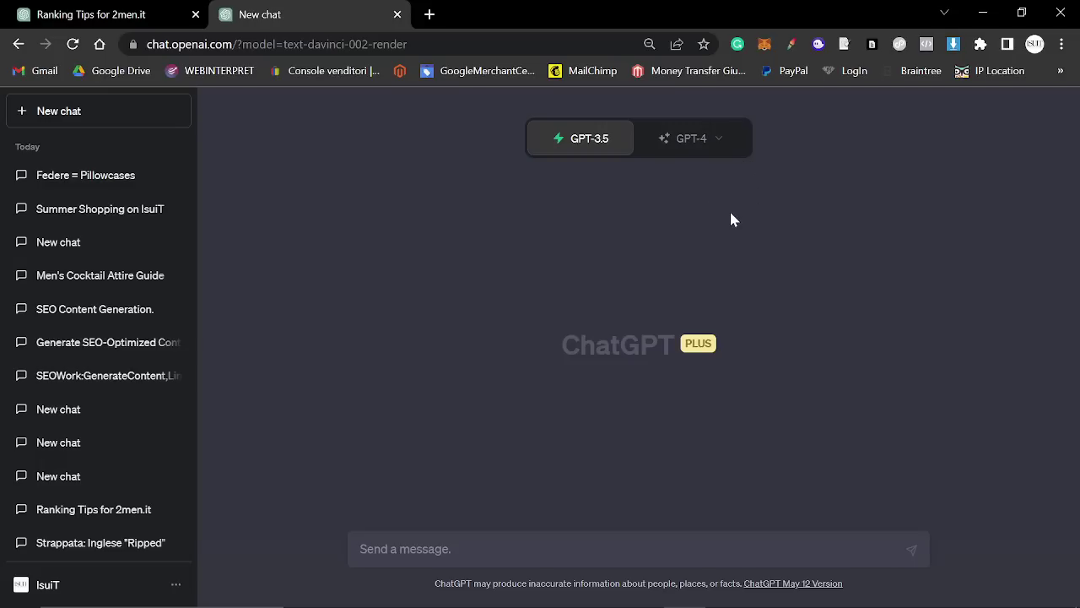
- Switch the new chat to GPT-4 with Plugins and confirm WebPilot is enabled
mouse_move(712, 134)
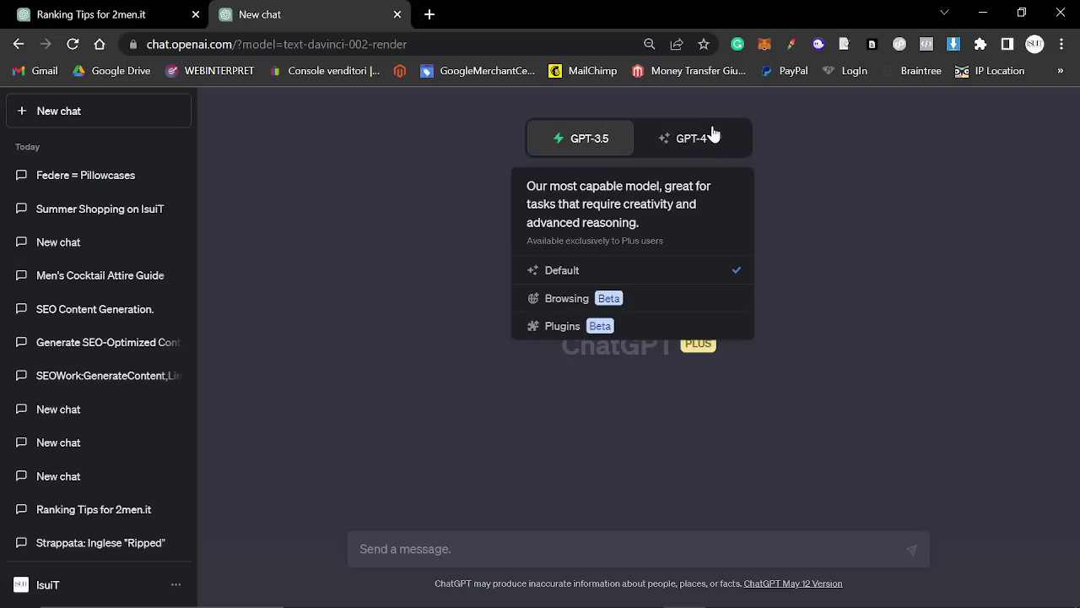
left_click(633, 325)
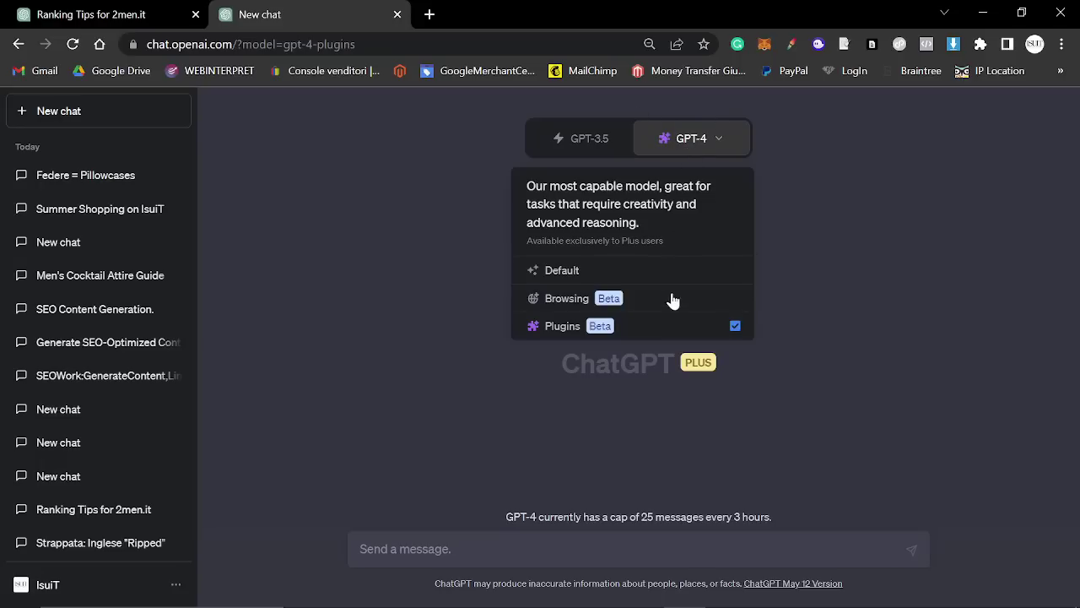
left_click(591, 325)
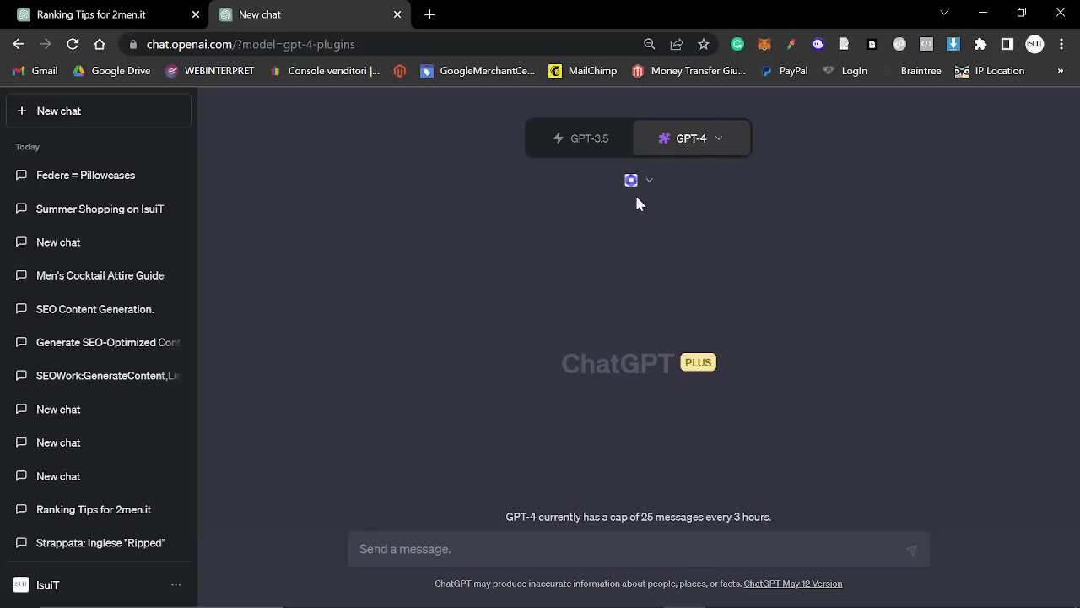
left_click(648, 188)
left_click(570, 414)
- Send the pasted prompt asking how to rank 2men.it for 'kiton', at 100% page zoom
type("I want to rank my website 2men.it for the keyword kiton. I already have the page /collections/kiton and blog posts about Kiton. Can you give me some advice to rank further. Maybe some ideas for topical authority etc.")
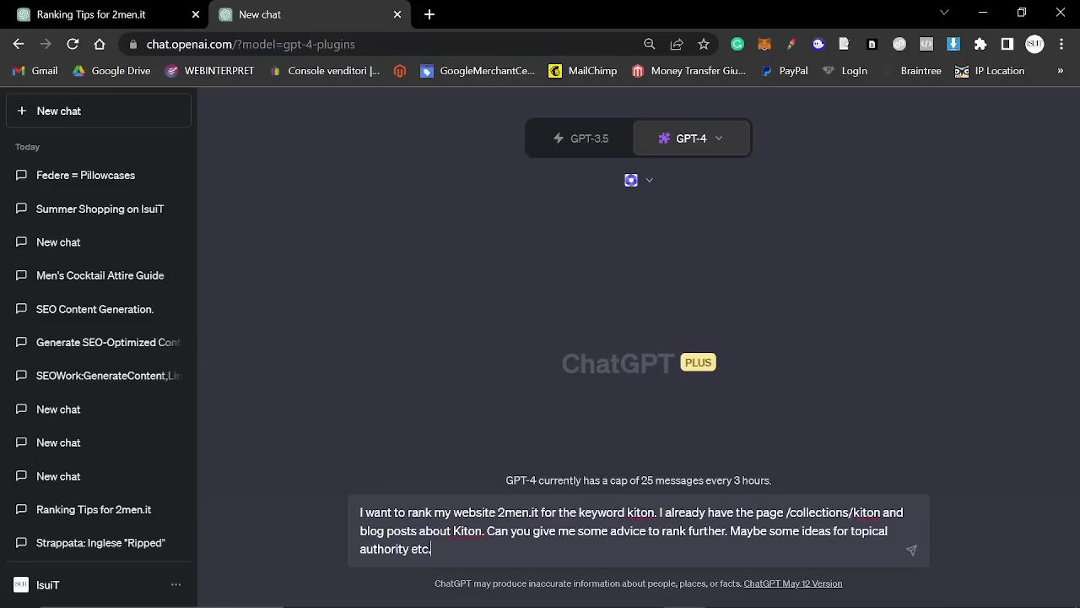
key("ctrl+plus")
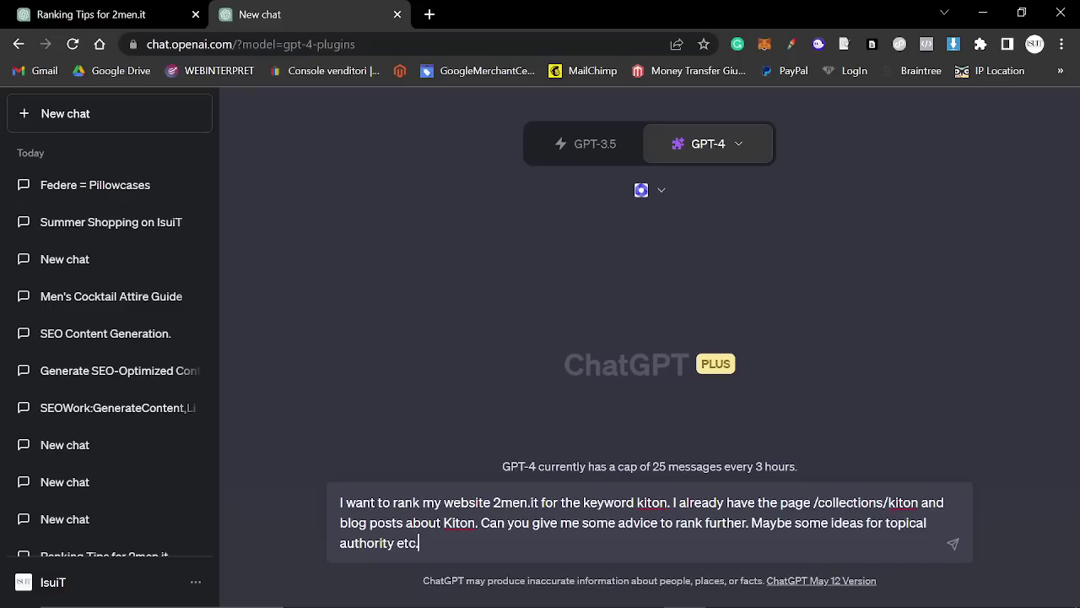
key("Return")
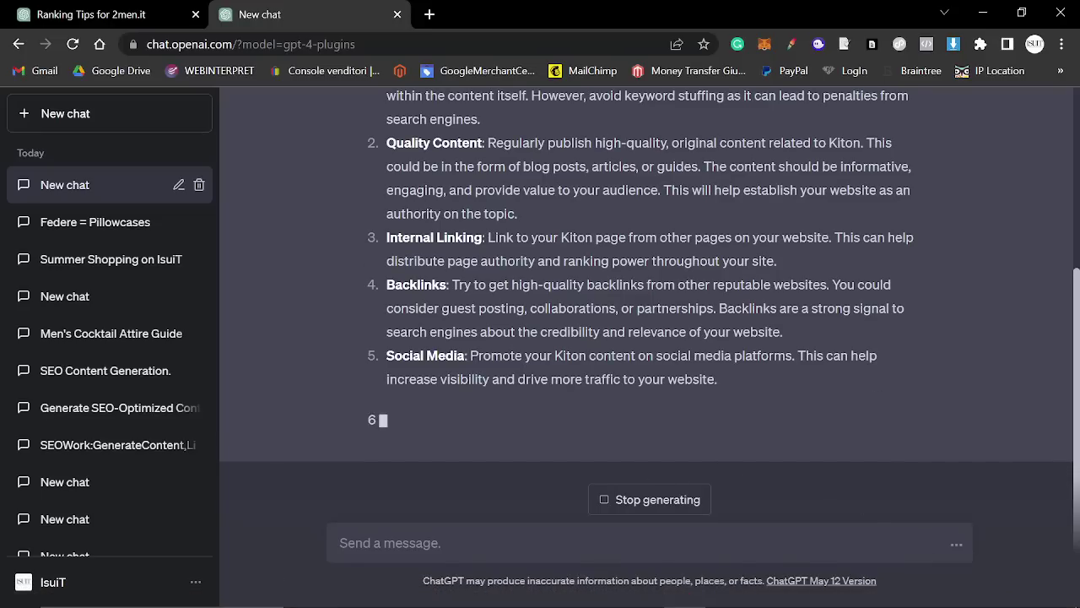
- Read the strategy list, noting the Schema Markup advice, and stop it during point eight
scroll(646, 320, "up", 2)
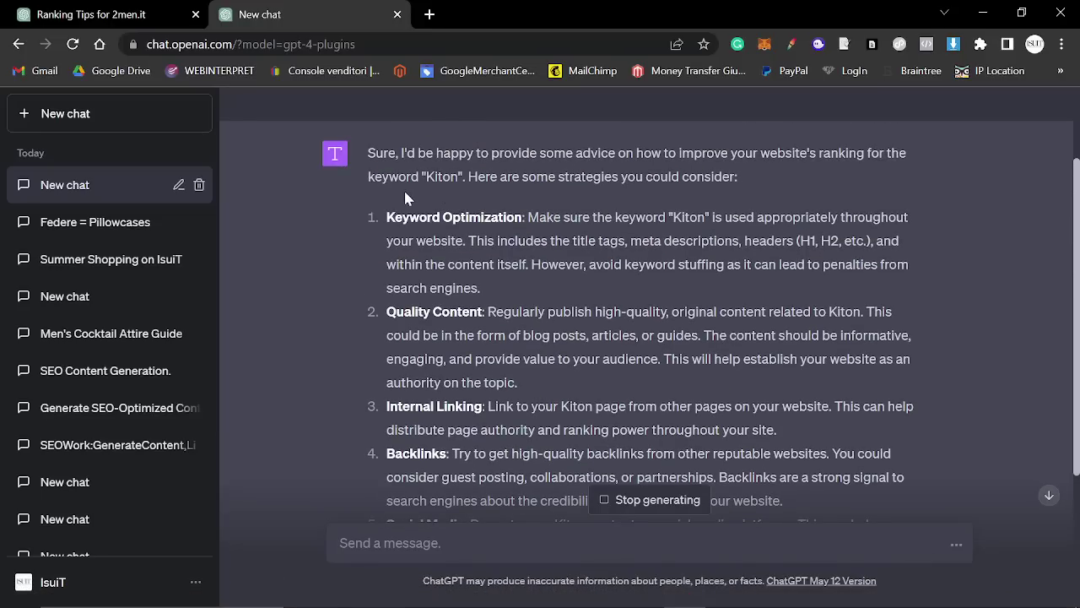
scroll(485, 368, "down", 1)
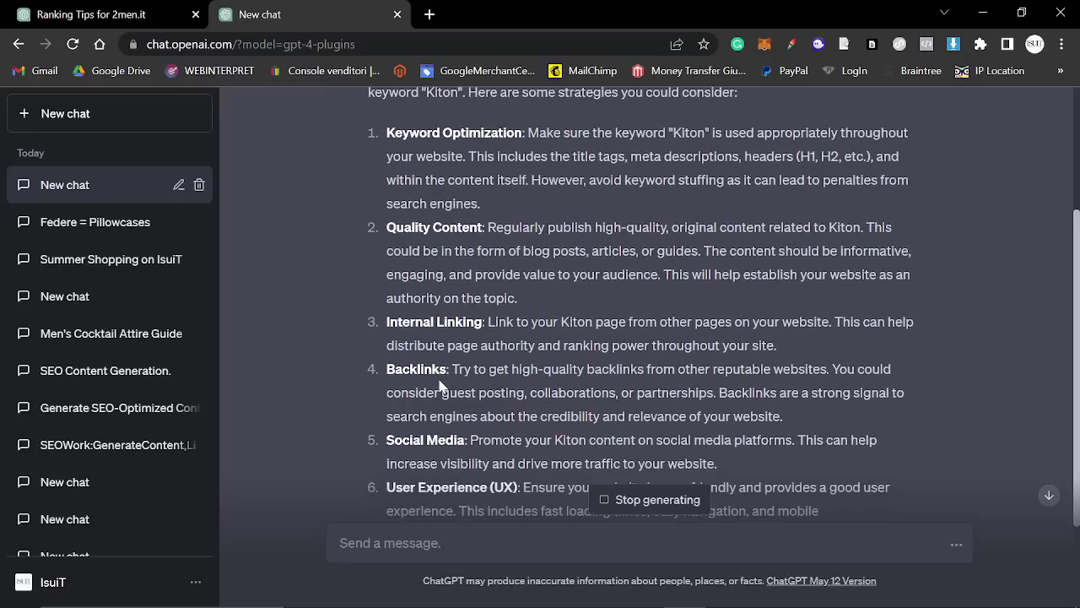
scroll(485, 368, "down", 2)
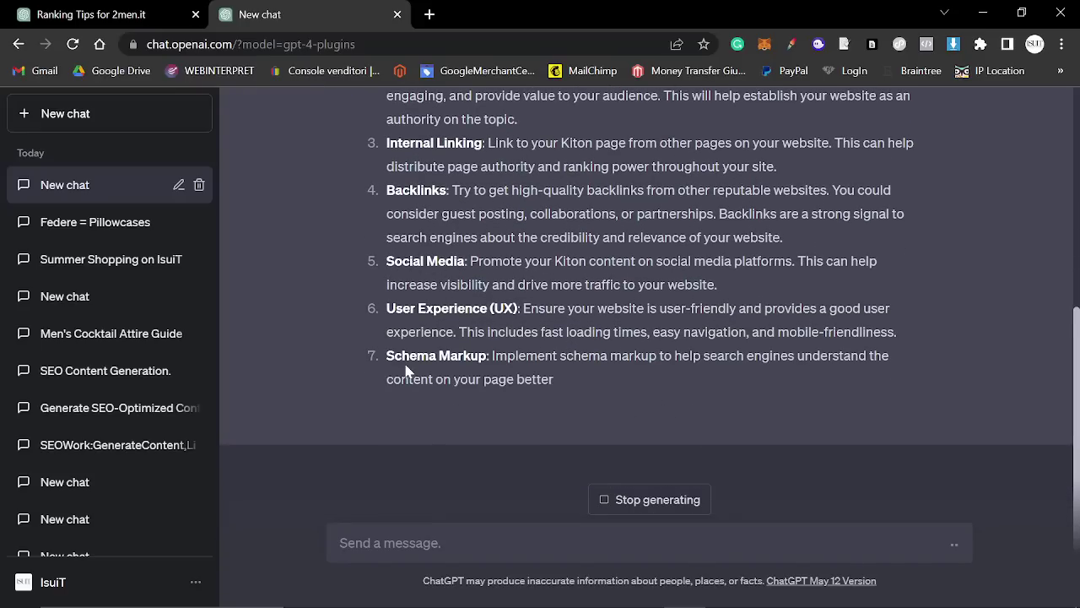
left_click_drag(389, 356, 806, 379)
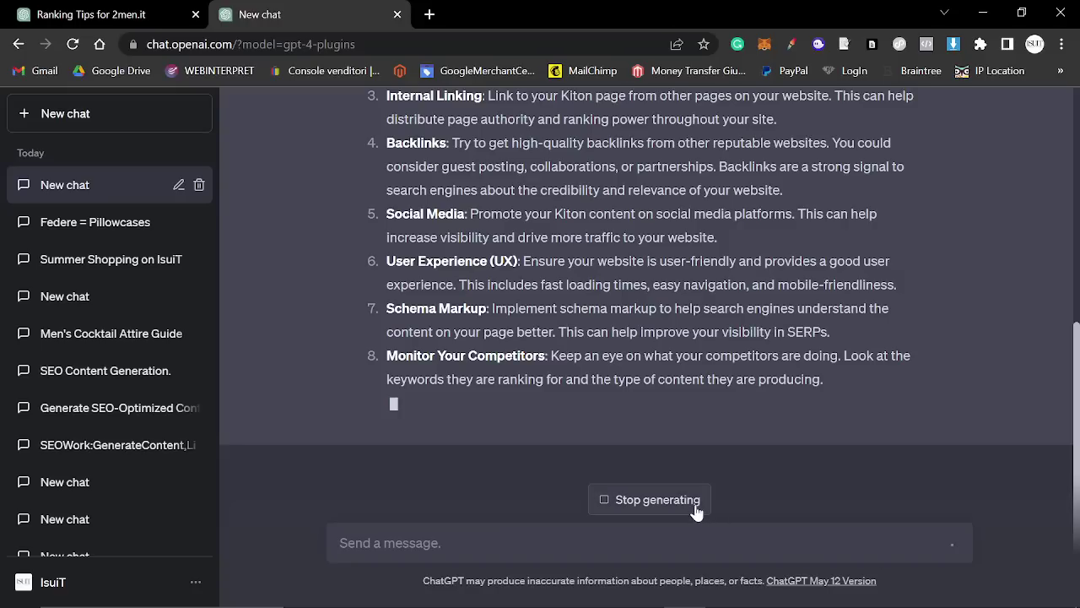
left_click(695, 501)
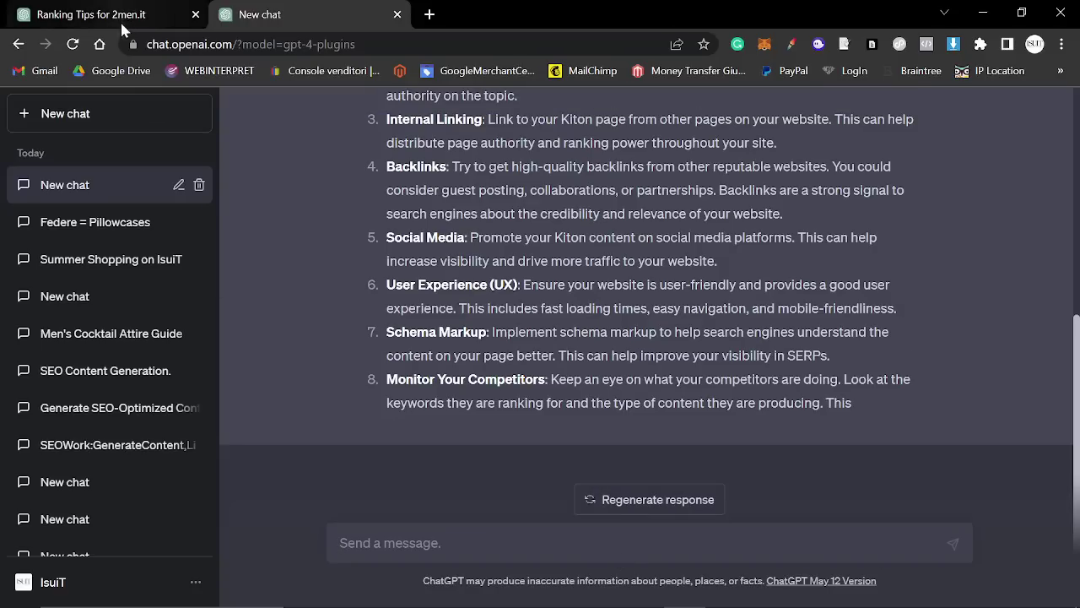
- Copy the Search Kiton prompt from Ranking Tips for 2men.it and paste it without 'in America'
triple_click(525, 348)
scroll(450, 331, "up", 15)
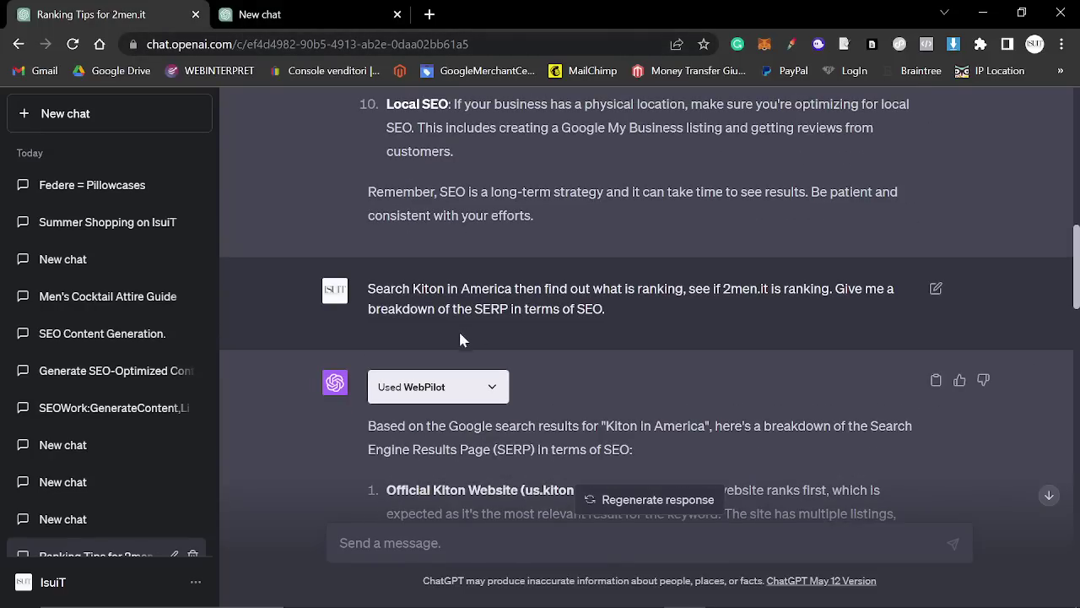
triple_click(402, 309)
key("ctrl+c")
left_click(279, 12)
key("ctrl+v")
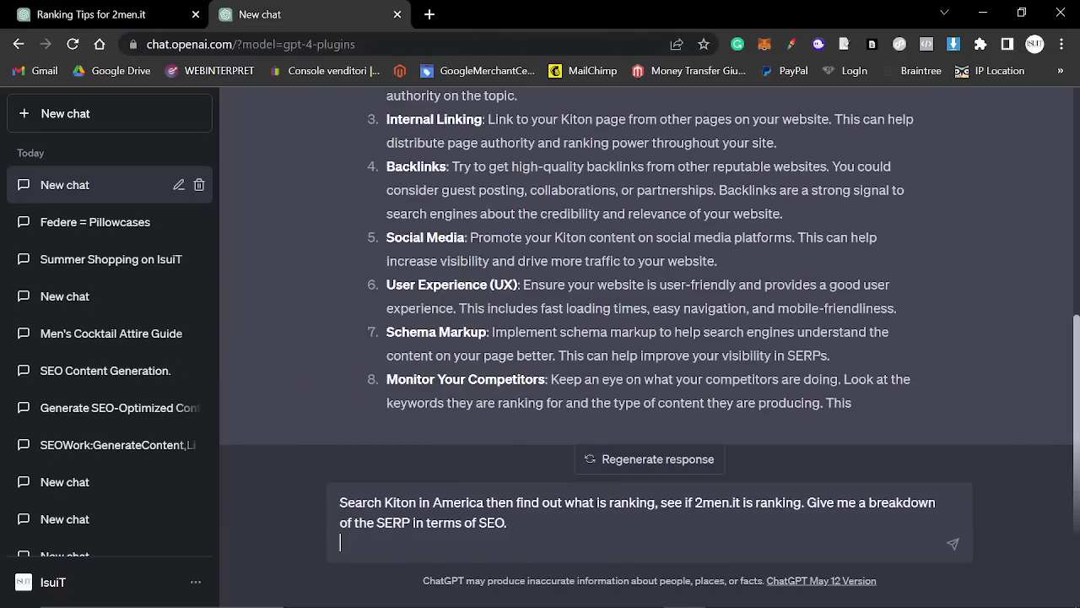
left_click_drag(481, 502, 421, 502)
key("BackSpace")
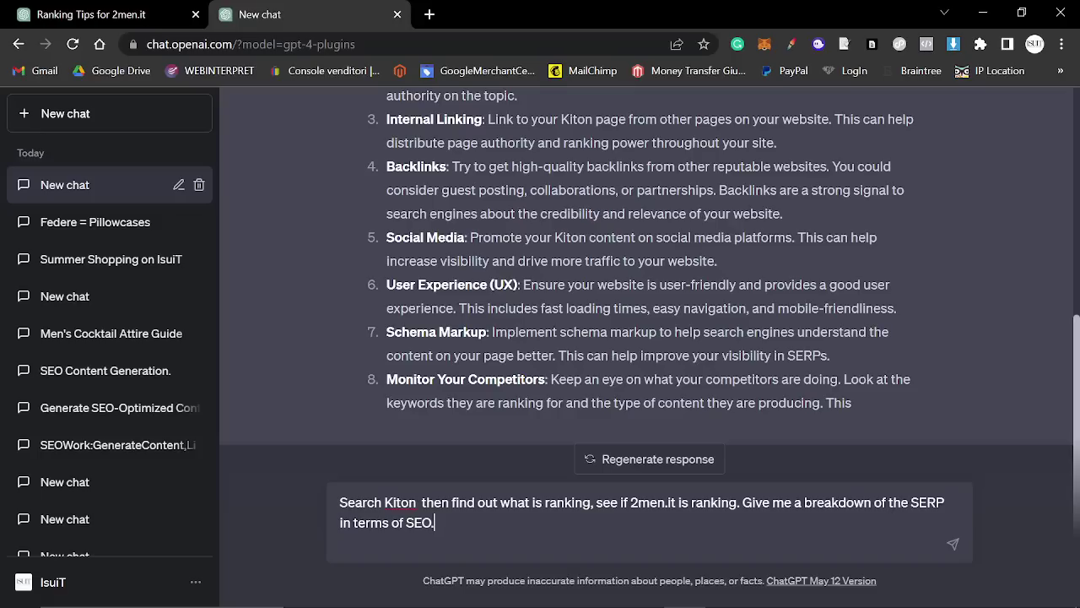
- Send the SERP breakdown request and open us.kiton.com/collections/man in a new tab
key("Return")
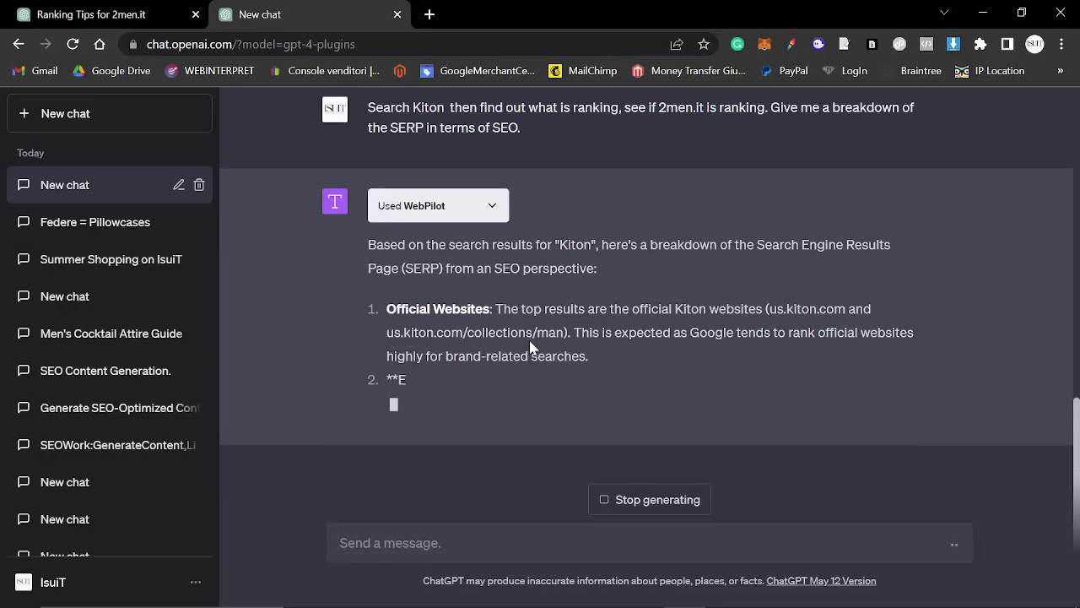
left_click_drag(563, 332, 372, 335)
left_click_drag(489, 332, 429, 9)
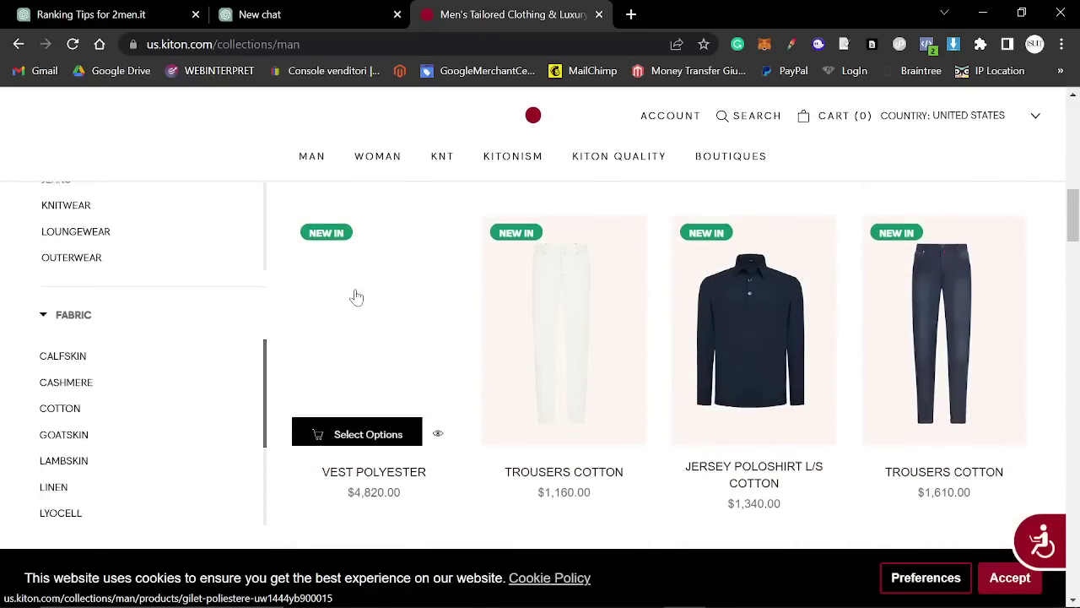
- Scroll the Kiton men's collection page listing 329 products
scroll(355, 293, "up", 3)
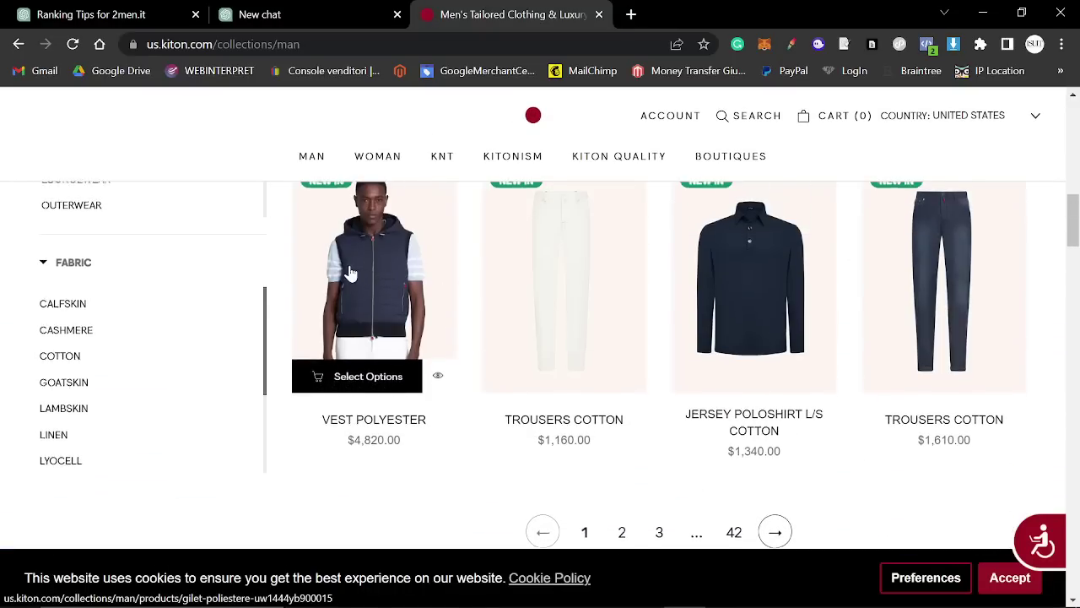
scroll(259, 244, "up", 6)
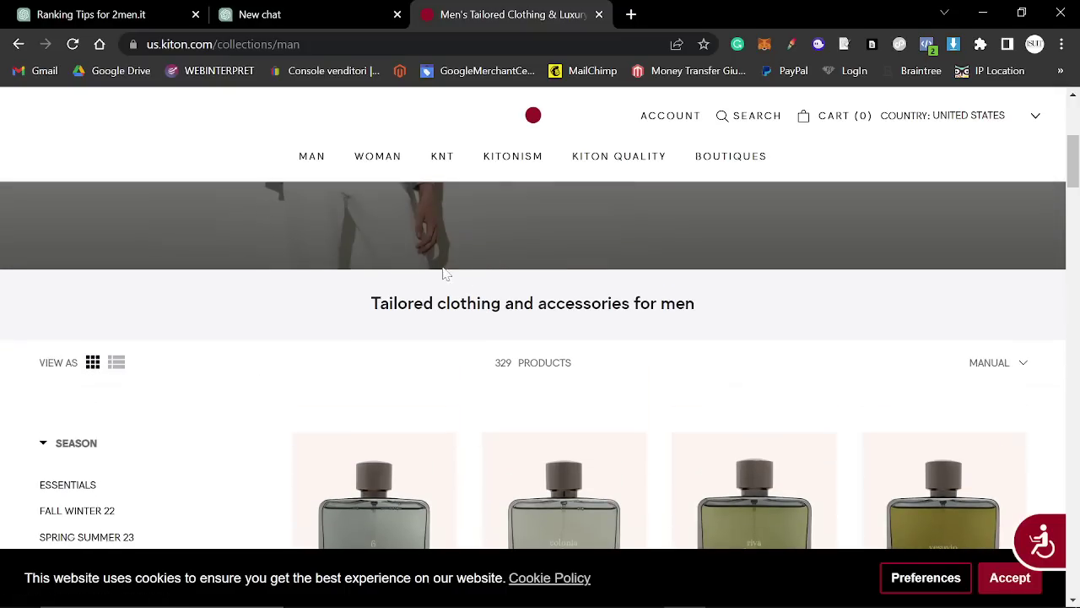
scroll(489, 285, "down", 2)
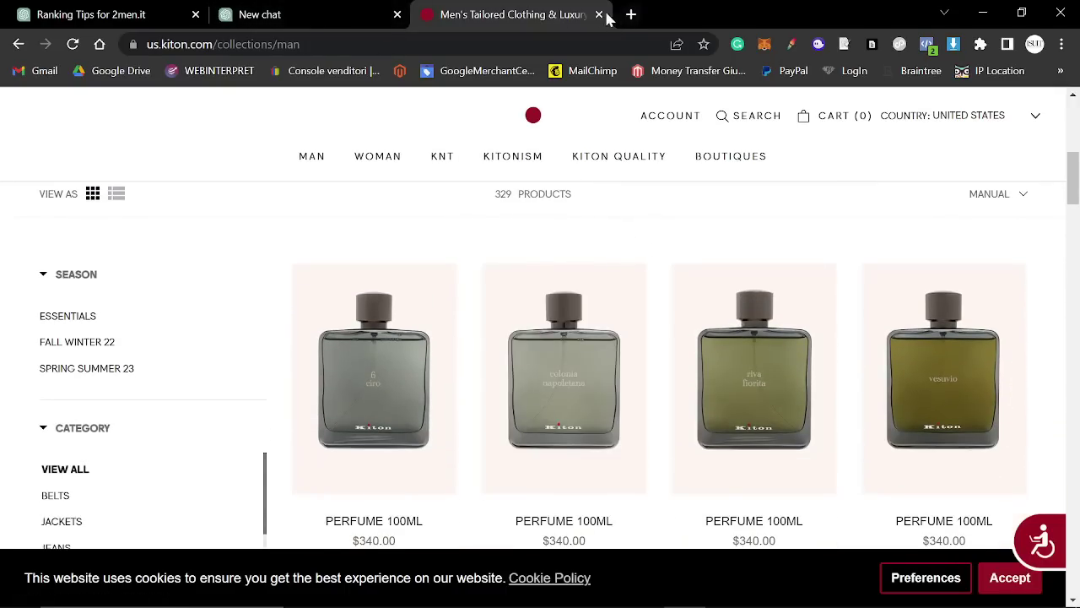
- Back in the chat, highlight the competitors Neiman Marcus, Mr Porter and Farfetch in the SERP reply
left_click(598, 14)
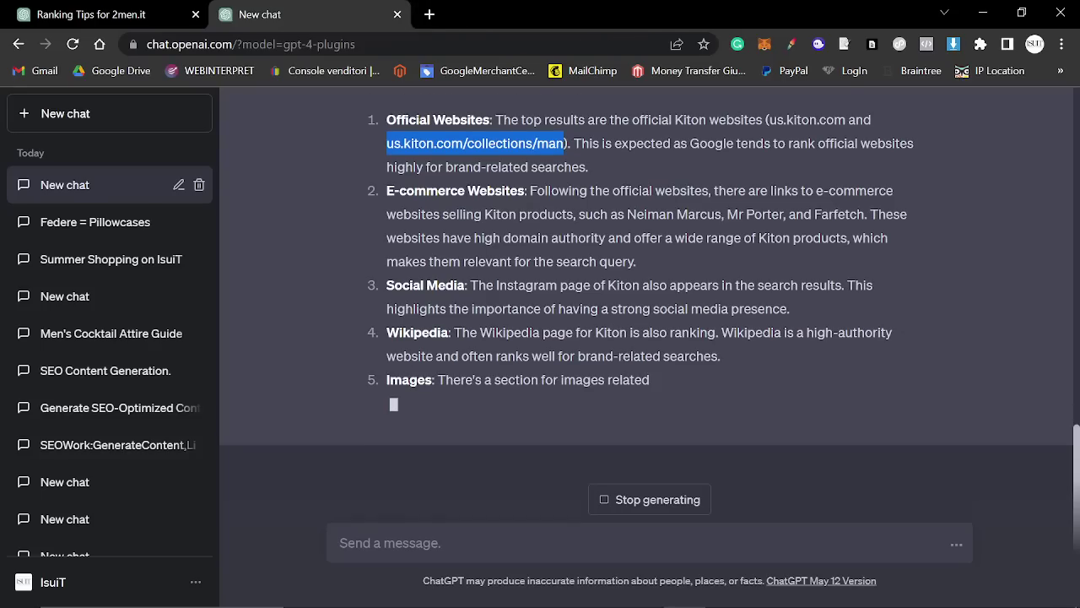
scroll(647, 268, "up", 1)
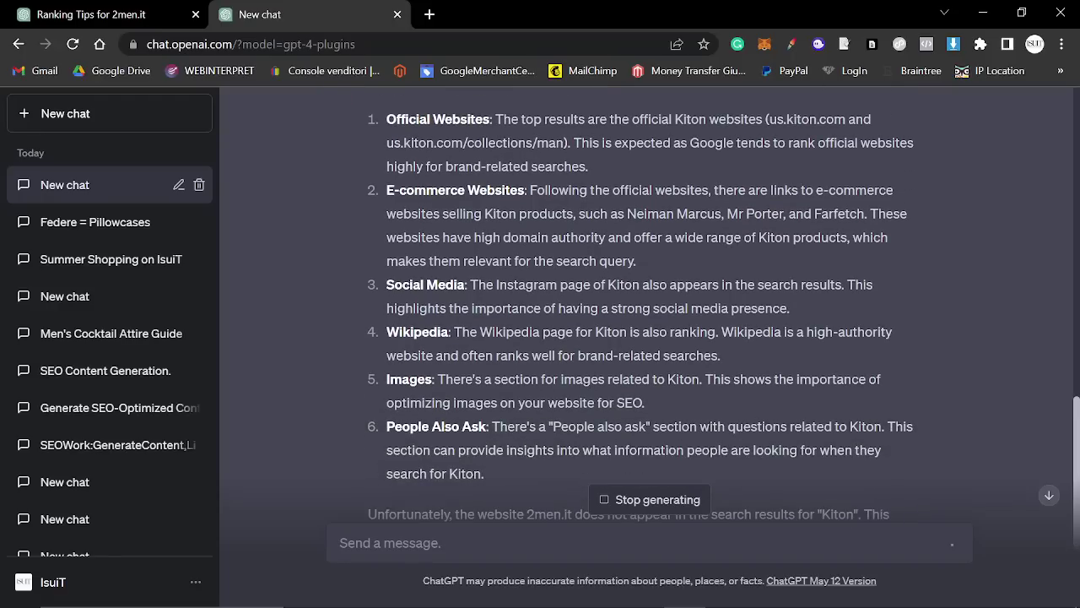
left_click_drag(529, 190, 656, 250)
left_click_drag(627, 213, 844, 213)
left_click(784, 215)
left_click(817, 229)
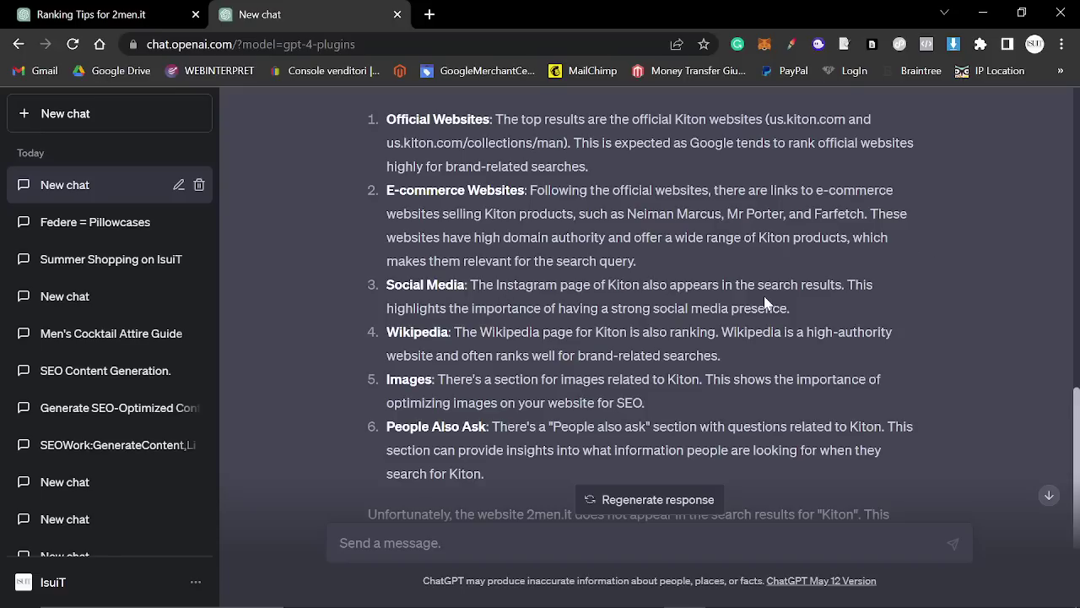
- Highlight the Social Media point and the People Also Ask insight
left_click_drag(801, 304, 367, 274)
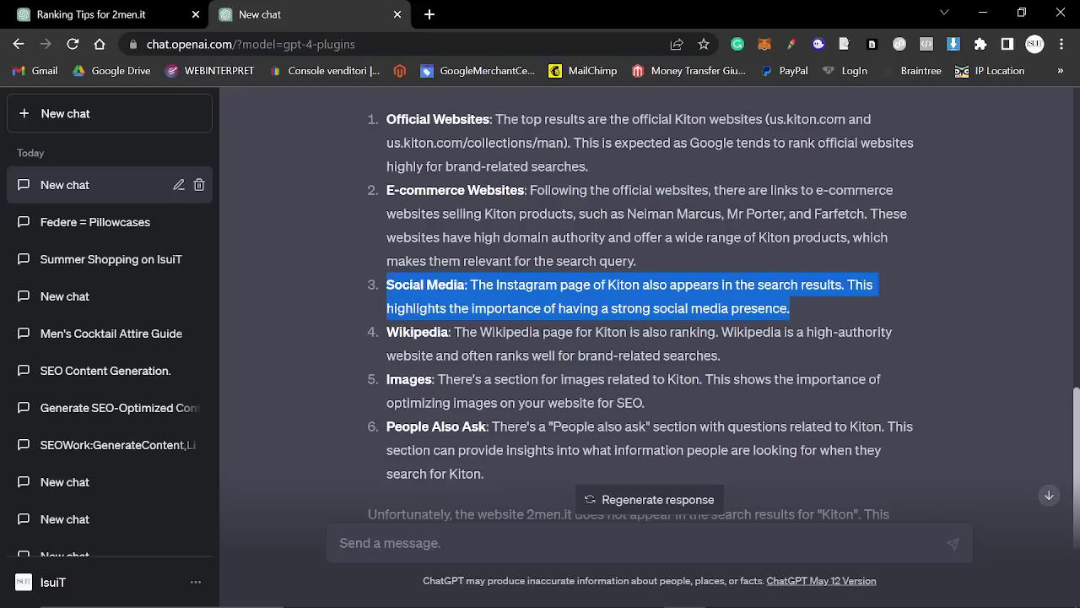
scroll(653, 350, "down", 1)
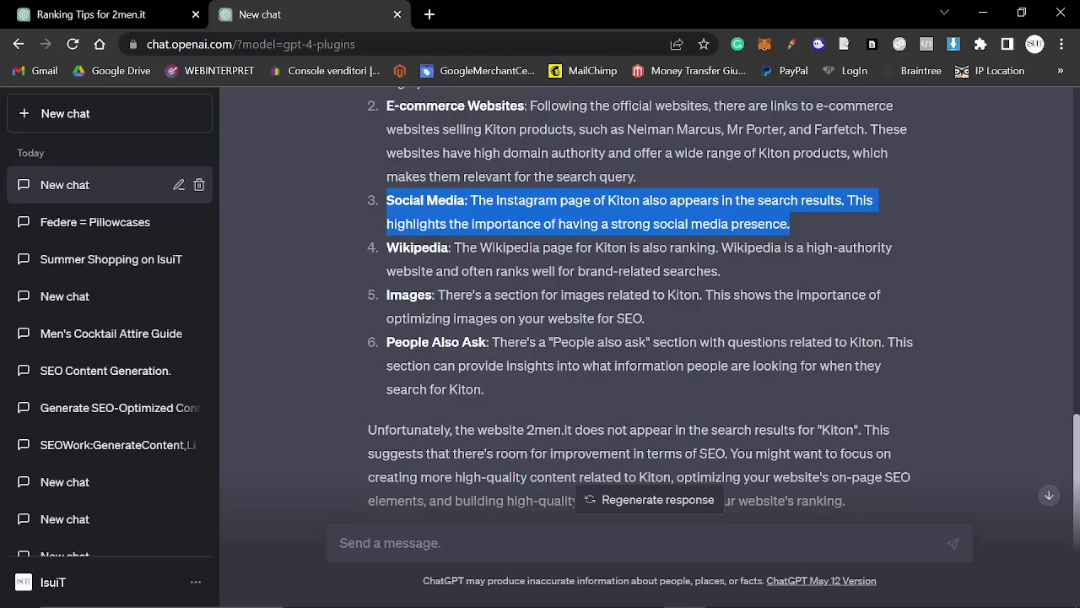
left_click_drag(823, 238, 388, 211)
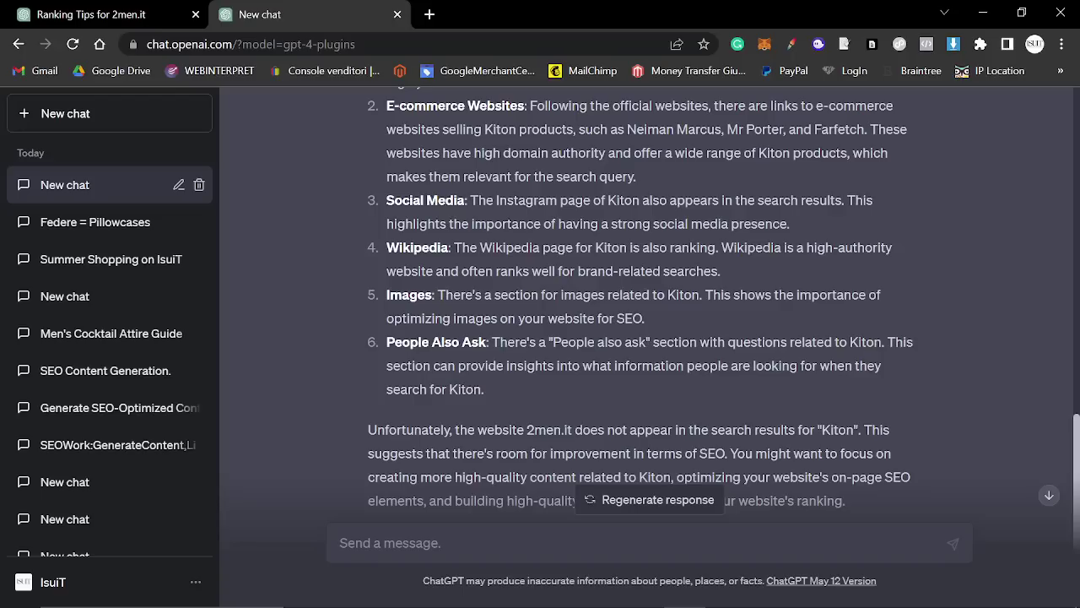
left_click_drag(542, 366, 874, 399)
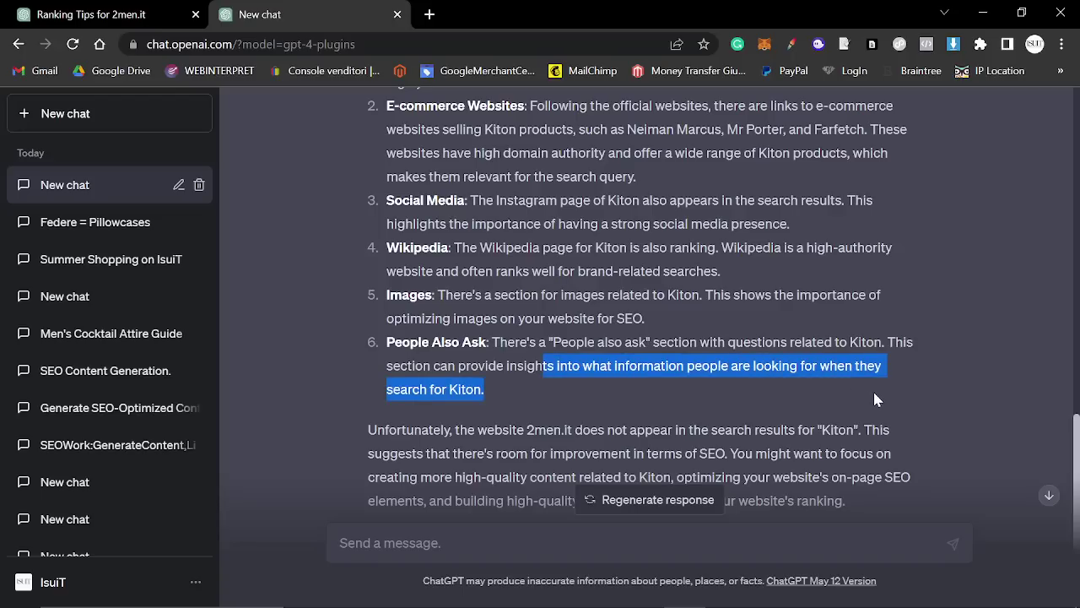
left_click(581, 386)
- Highlight the conclusion that 2men.it does not rank for Kiton
scroll(581, 386, "down", 1)
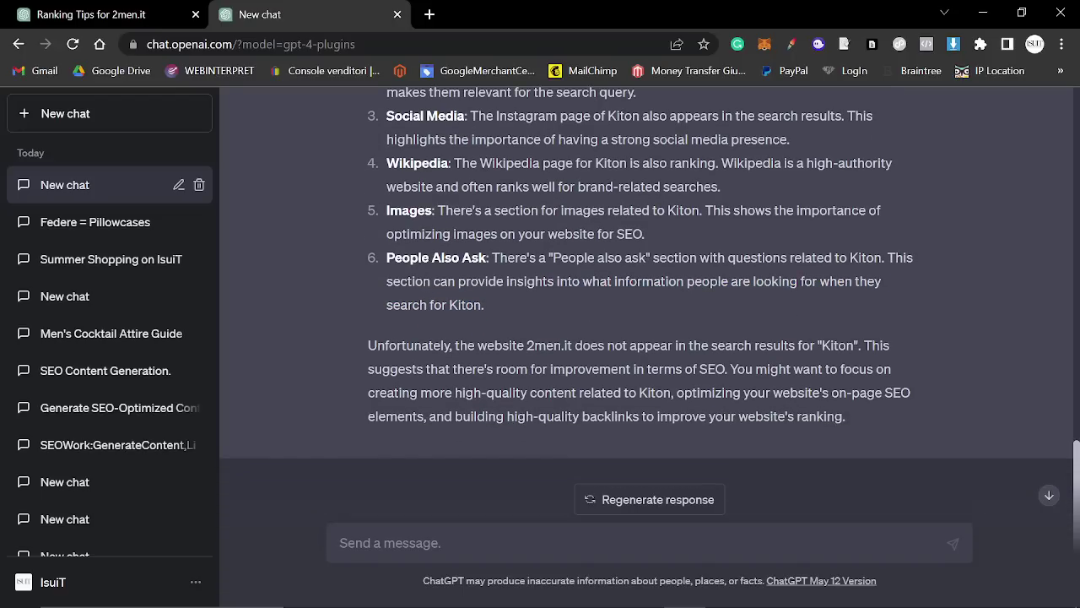
left_click_drag(477, 346, 858, 420)
left_click(838, 421)
- Send the question asking for page types beyond products, collections, blogs and glossary pages
type("I need some more ideas for pages. Currently we have products, collections, blogs, glossary pages, can you help me think of more types of pages to have on the website to build topical authority")
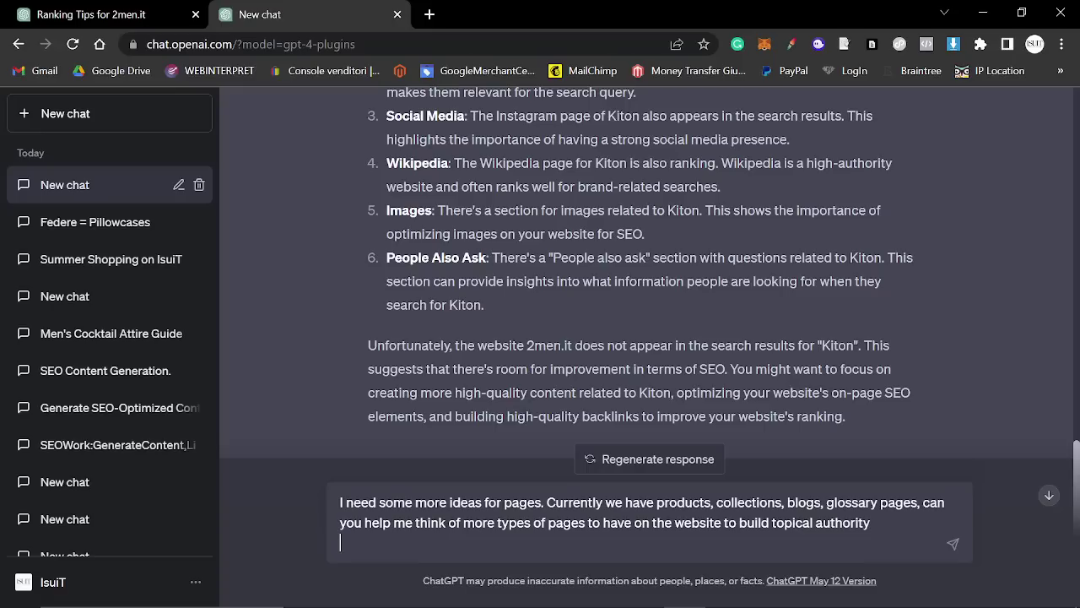
key("BackSpace")
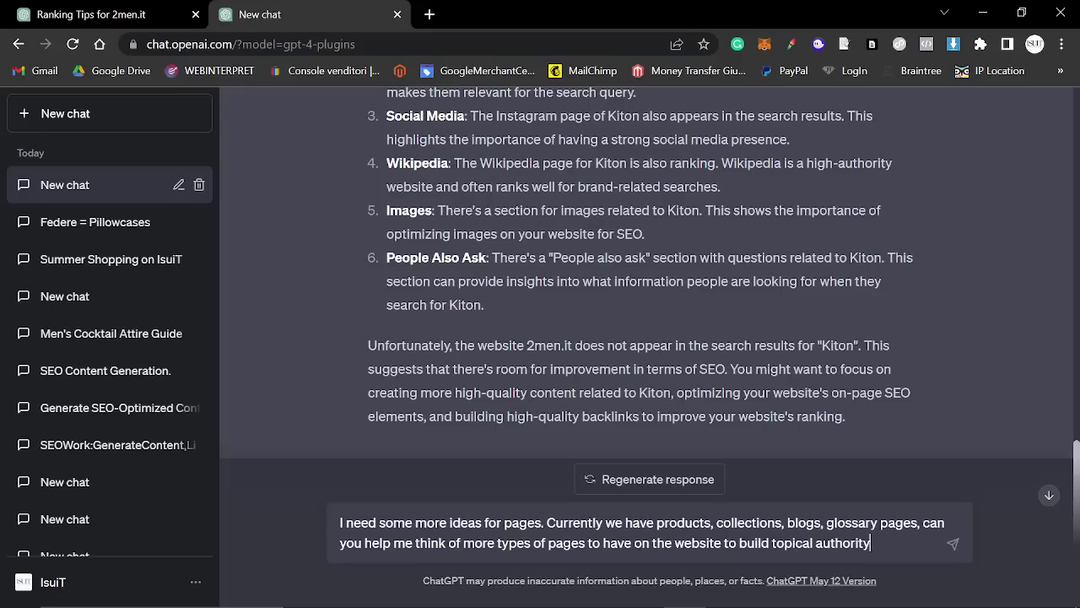
key("Return")
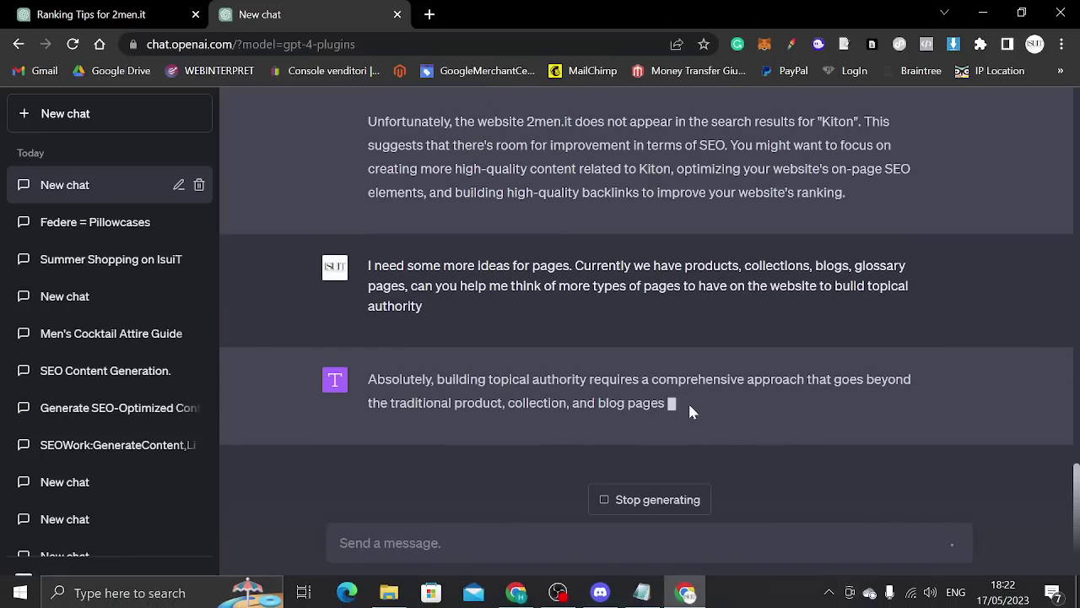
- Follow the streaming page-ideas reply, highlighting the Kiton production-process example, then revisit the original 2men.it request
scroll(688, 409, "up", 10)
scroll(379, 208, "down", 8)
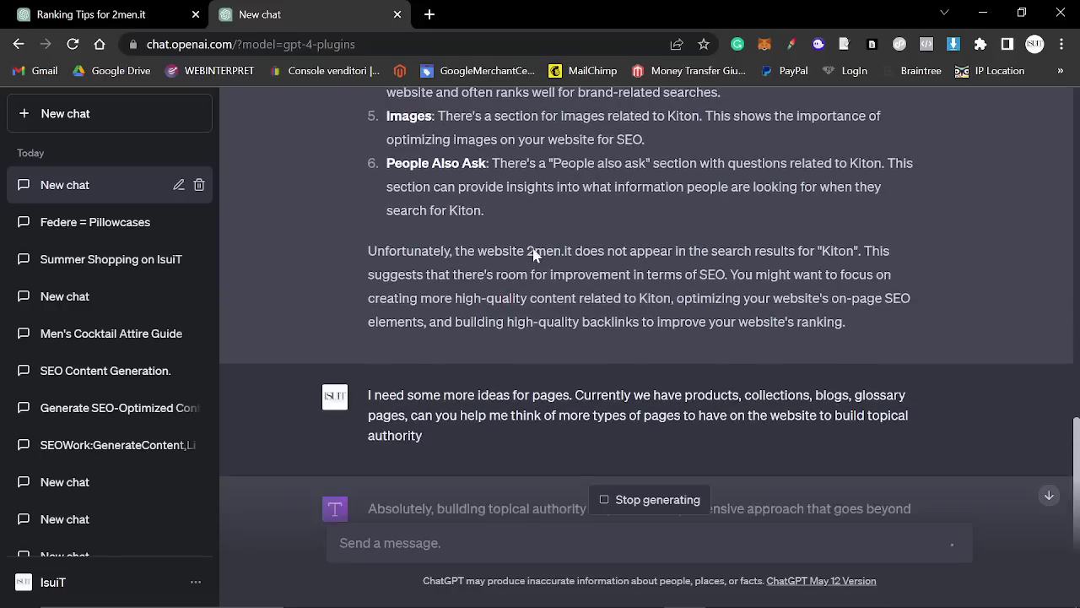
scroll(547, 255, "down", 2)
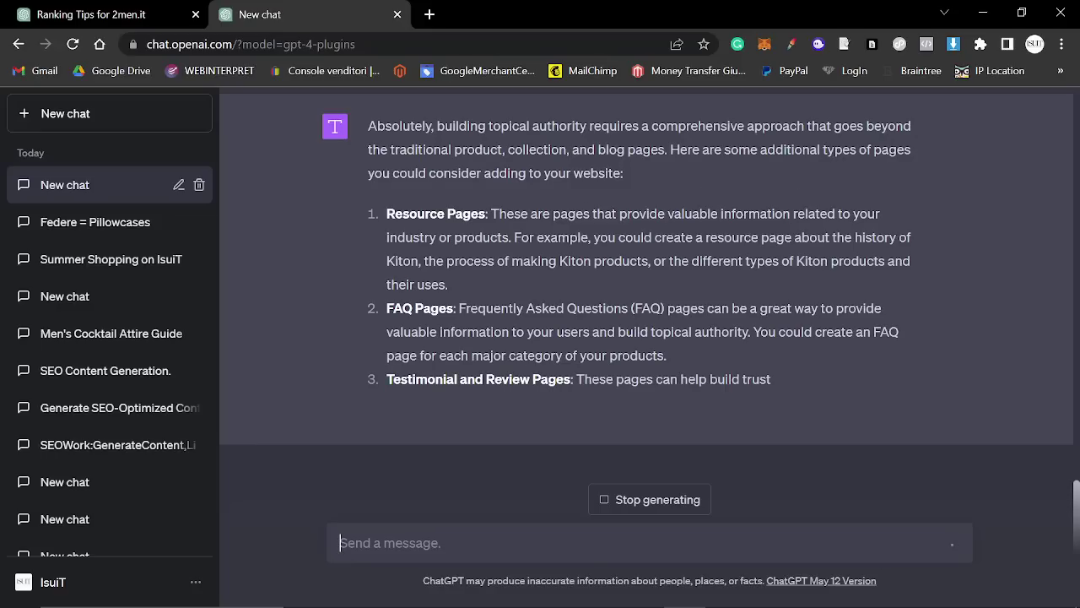
left_click_drag(411, 237, 649, 237)
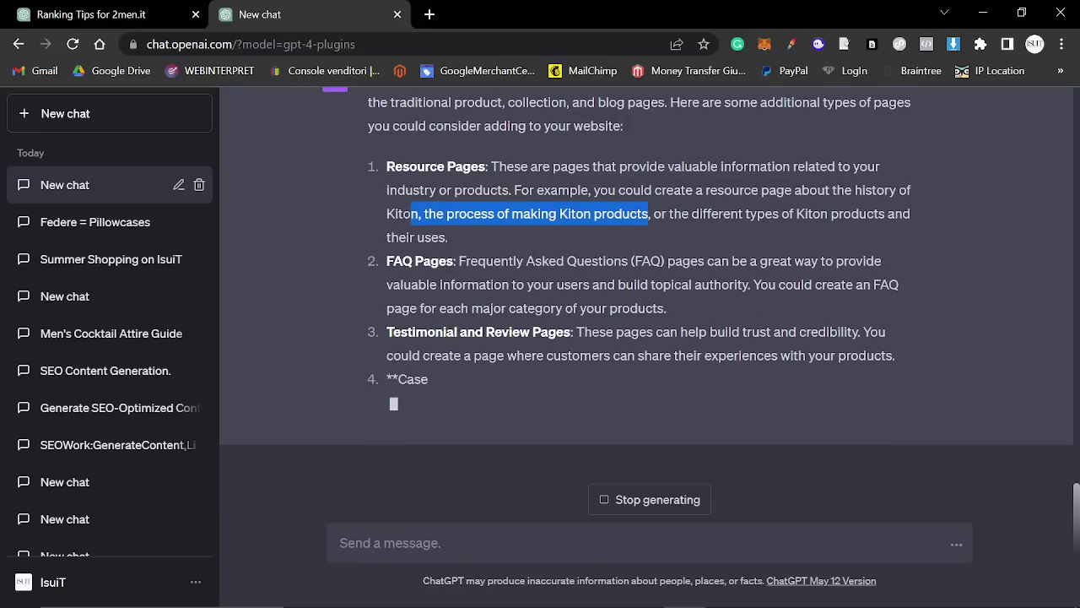
scroll(437, 337, "up", 1)
left_click(436, 337)
left_click_drag(424, 298, 651, 298)
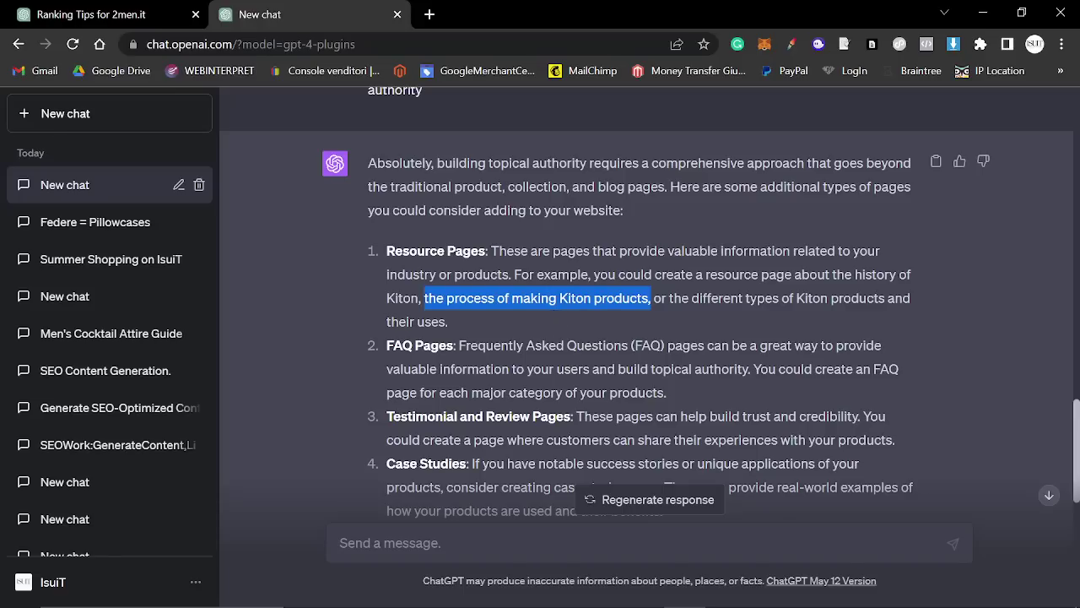
scroll(589, 241, "up", 15)
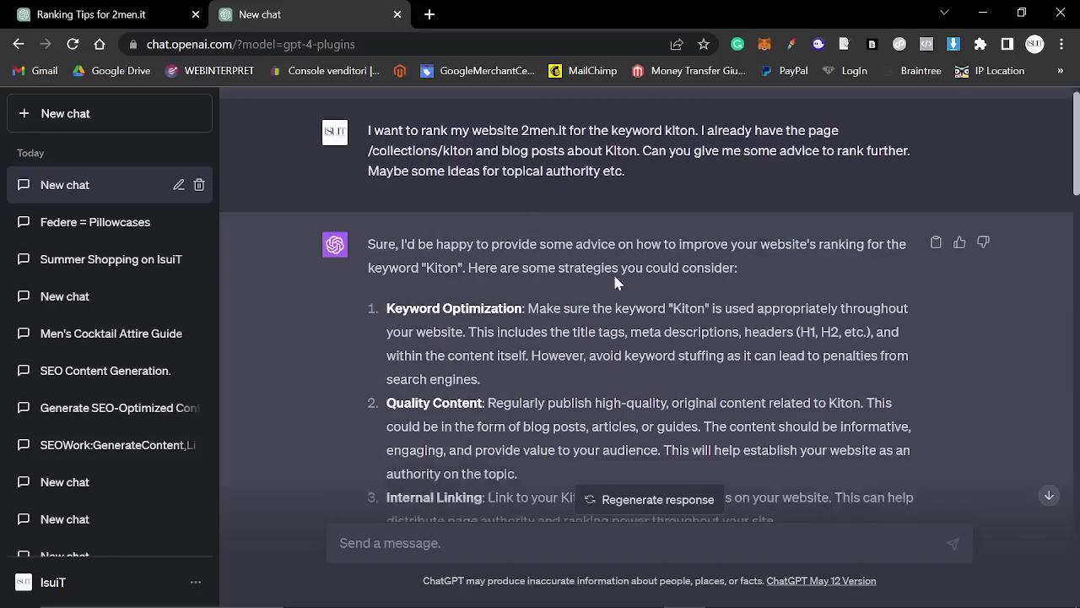
left_click_drag(588, 241, 604, 227)
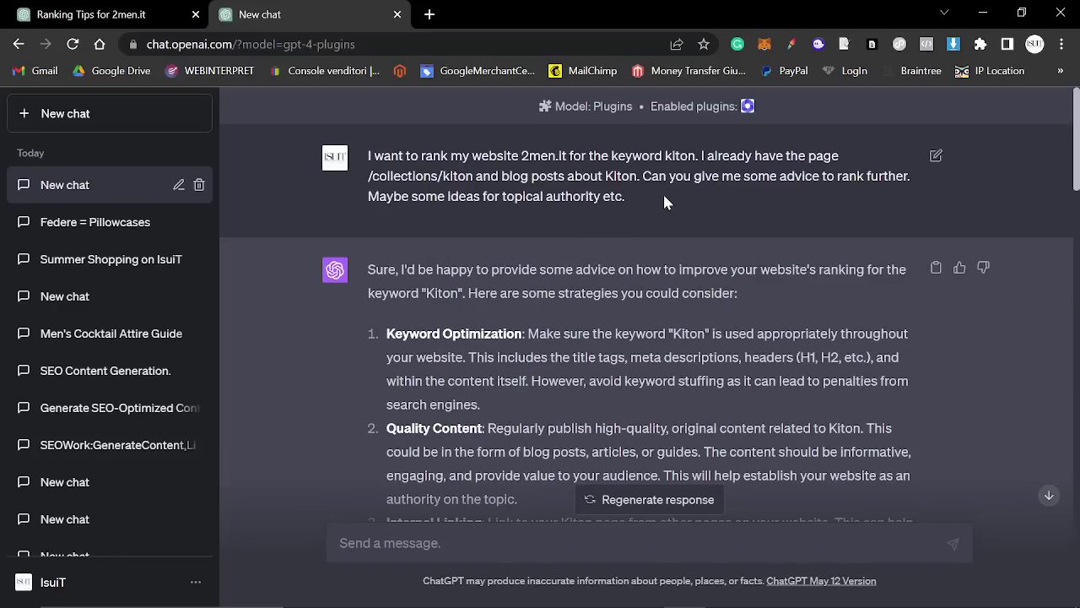
left_click_drag(663, 187, 380, 140)
left_click(379, 139)
scroll(634, 313, "down", 1)
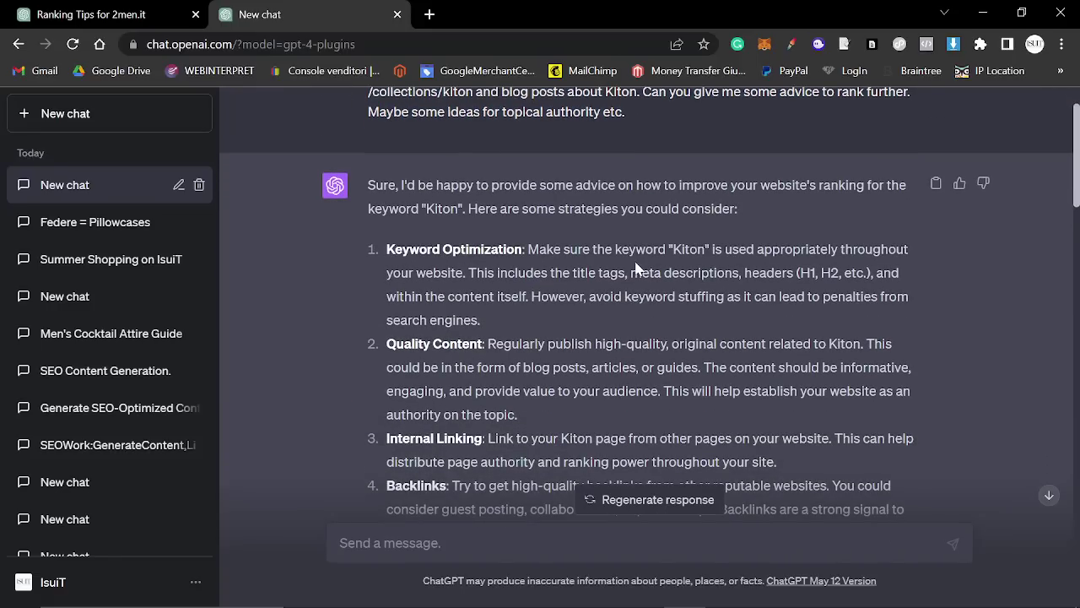
left_click_drag(366, 183, 768, 242)
scroll(767, 241, "down", 2)
scroll(557, 227, "down", 5)
scroll(557, 228, "up", 6)
left_click_drag(363, 98, 797, 475)
scroll(797, 475, "down", 3)
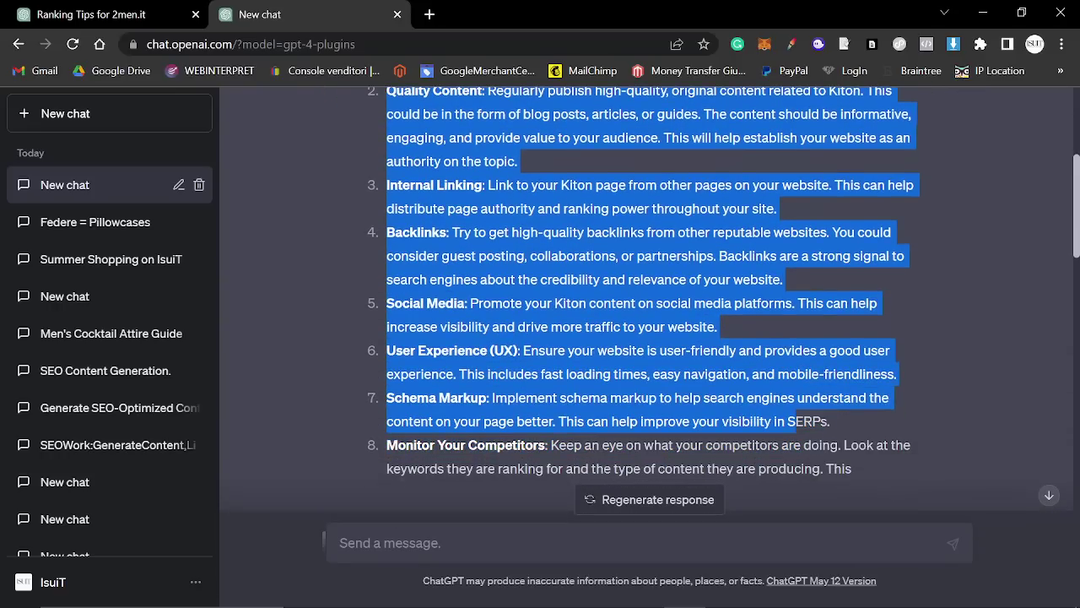
left_click(823, 439)
scroll(823, 439, "up", 4)
left_click_drag(368, 184, 877, 390)
scroll(785, 308, "down", 5)
left_click(581, 272)
scroll(588, 320, "down", 1)
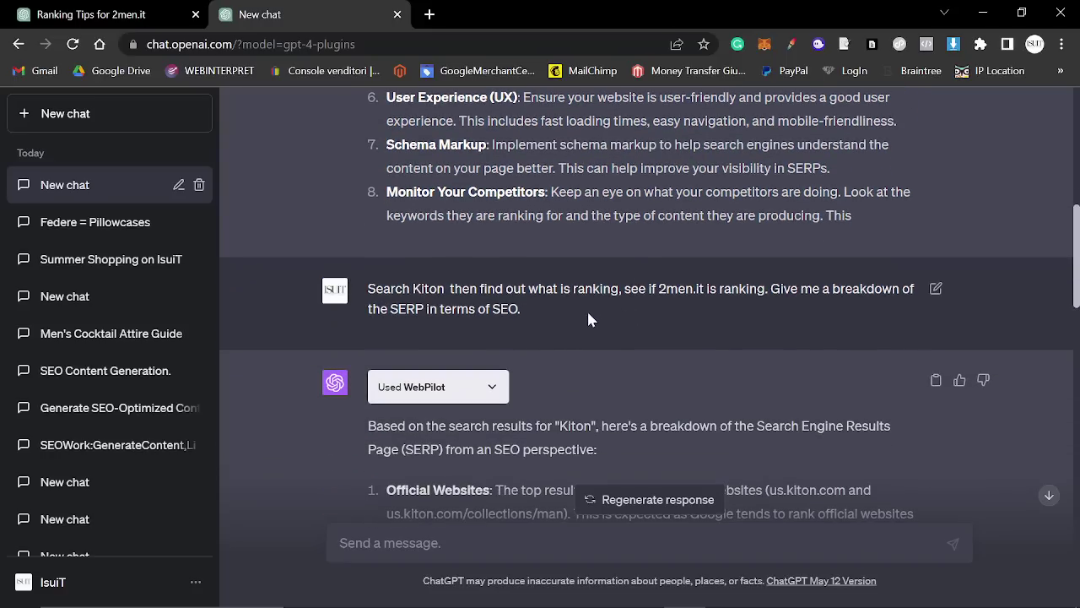
scroll(514, 329, "down", 1)
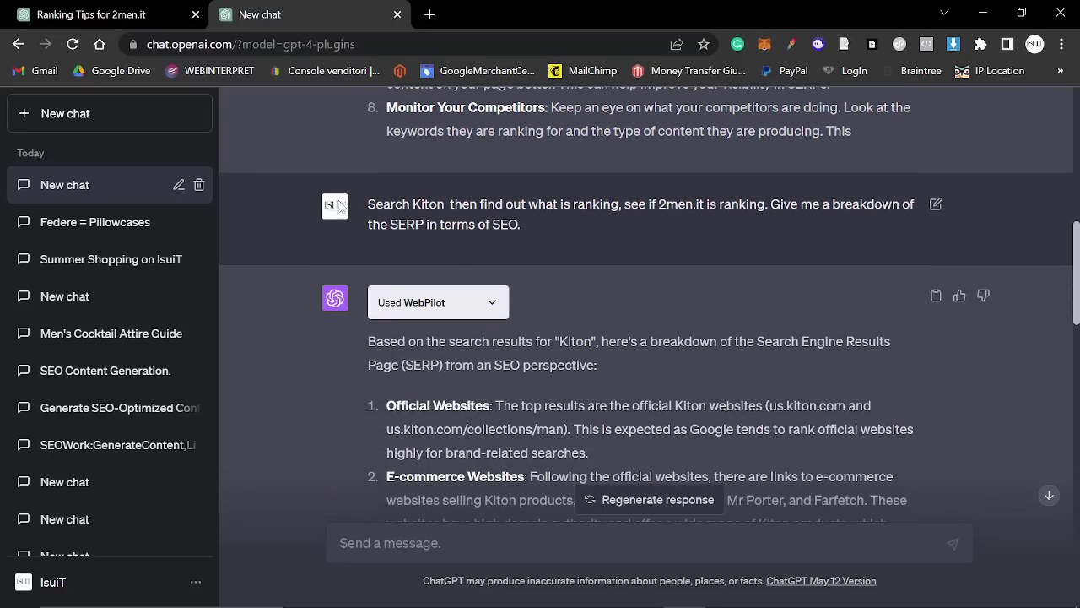
left_click_drag(358, 209, 614, 355)
scroll(614, 355, "down", 6)
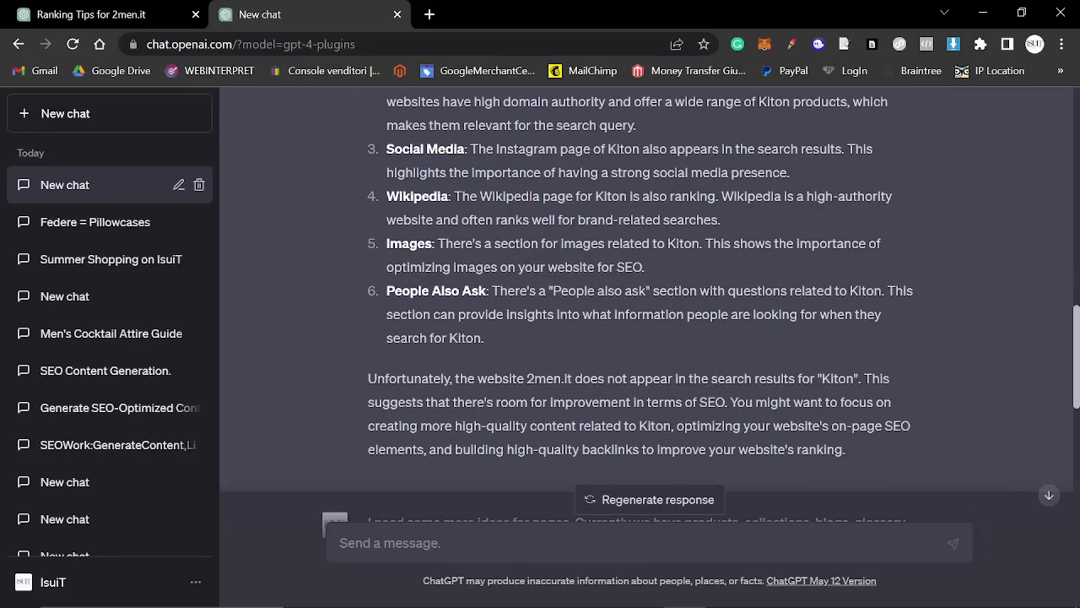
scroll(579, 336, "down", 2)
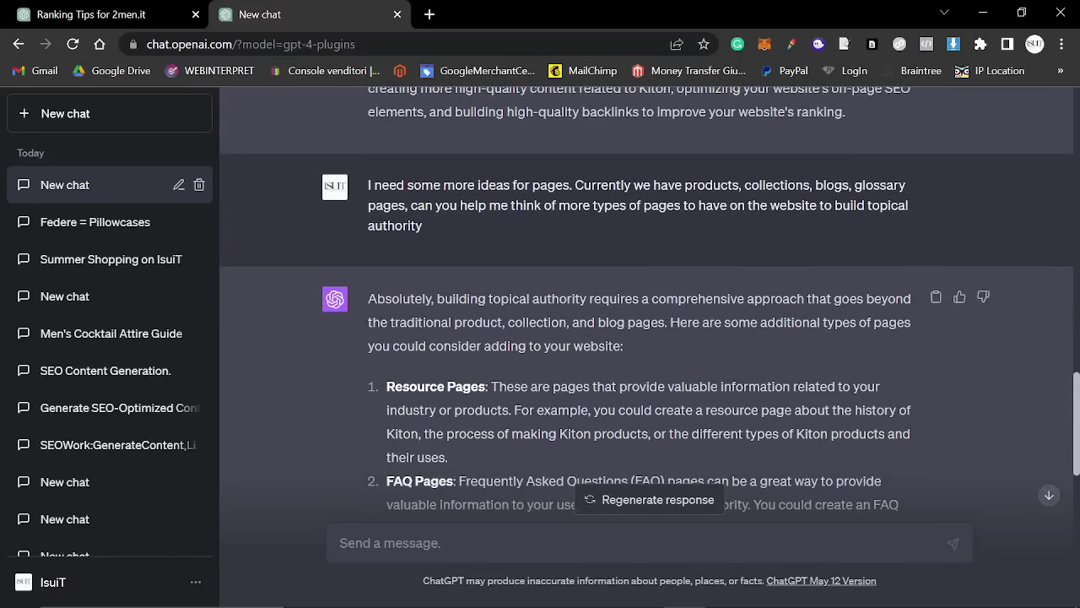
scroll(574, 383, "down", 1)
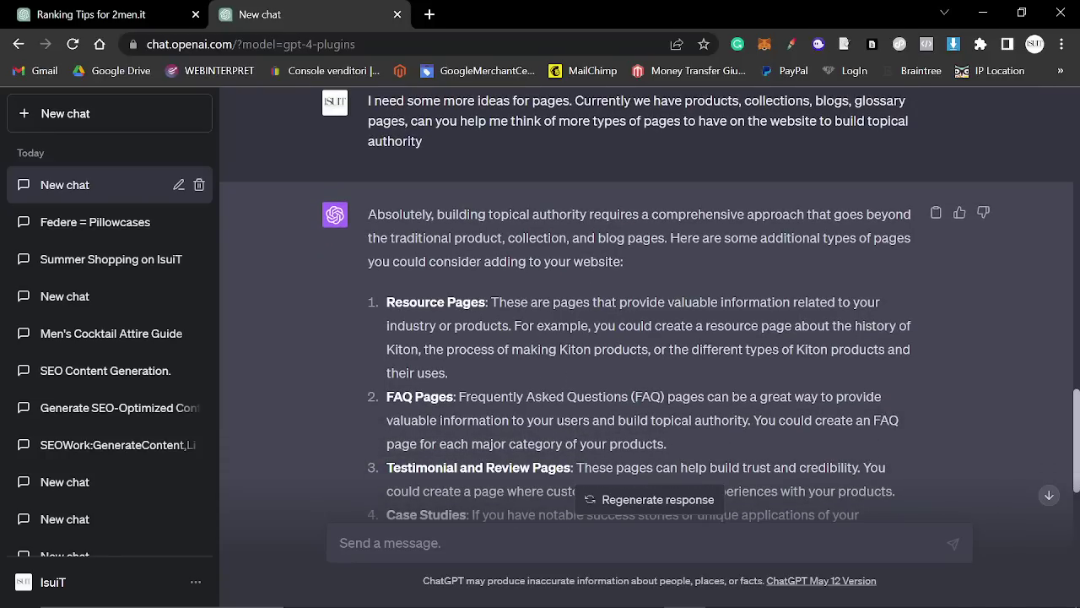
left_click_drag(386, 302, 650, 349)
scroll(627, 364, "down", 1)
left_click(649, 350)
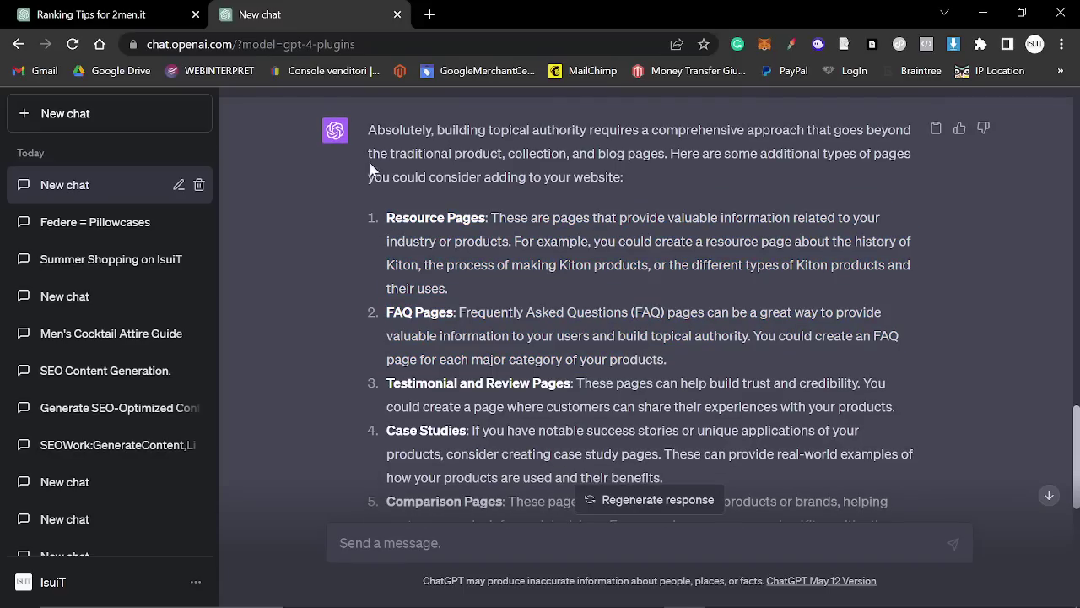
left_click_drag(370, 169, 803, 435)
scroll(667, 507, "down", 2)
scroll(814, 433, "down", 5)
scroll(814, 434, "up", 5)
left_click(805, 435)
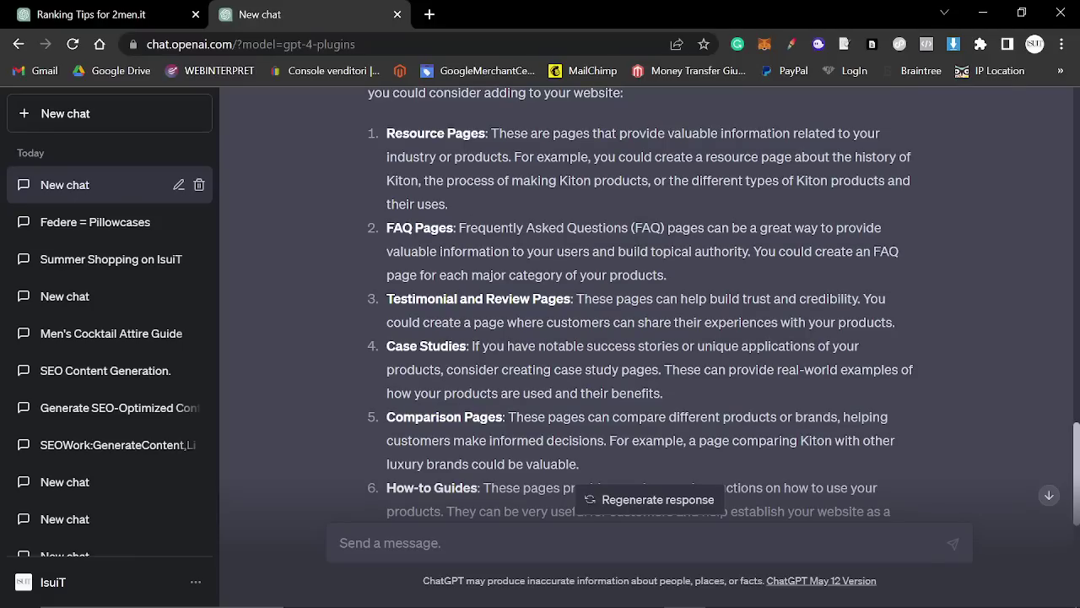
left_click_drag(667, 277, 374, 230)
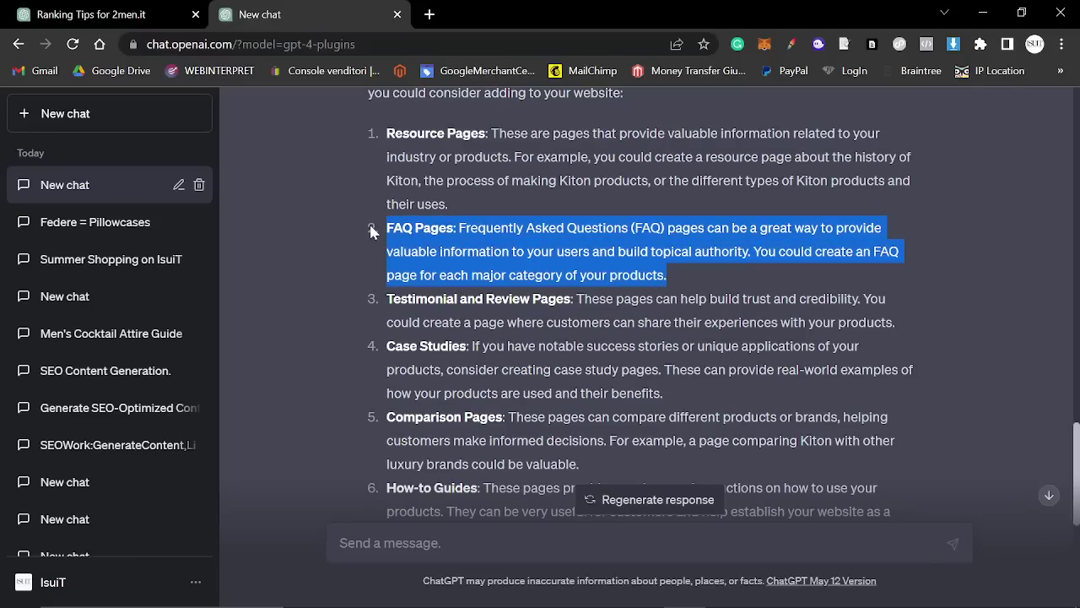
left_click(505, 246)
left_click_drag(709, 280, 754, 254)
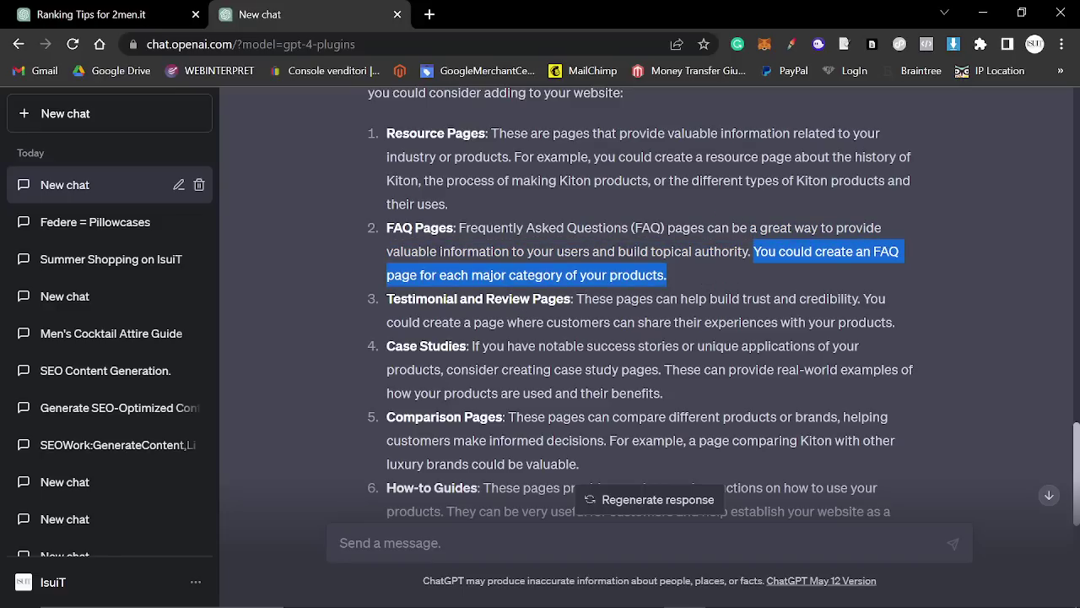
left_click(452, 294)
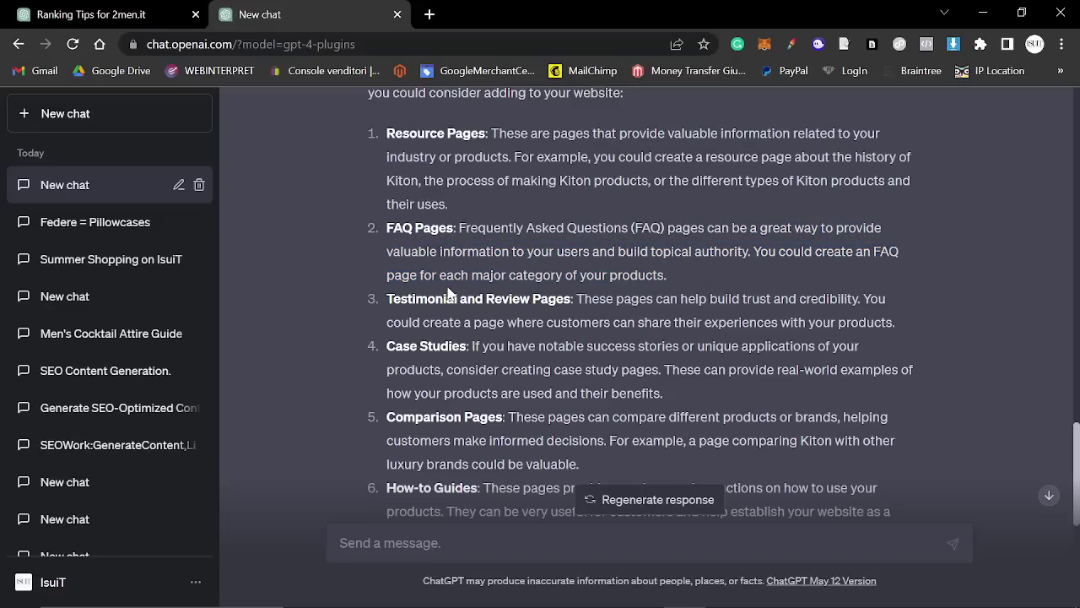
left_click_drag(386, 300, 571, 300)
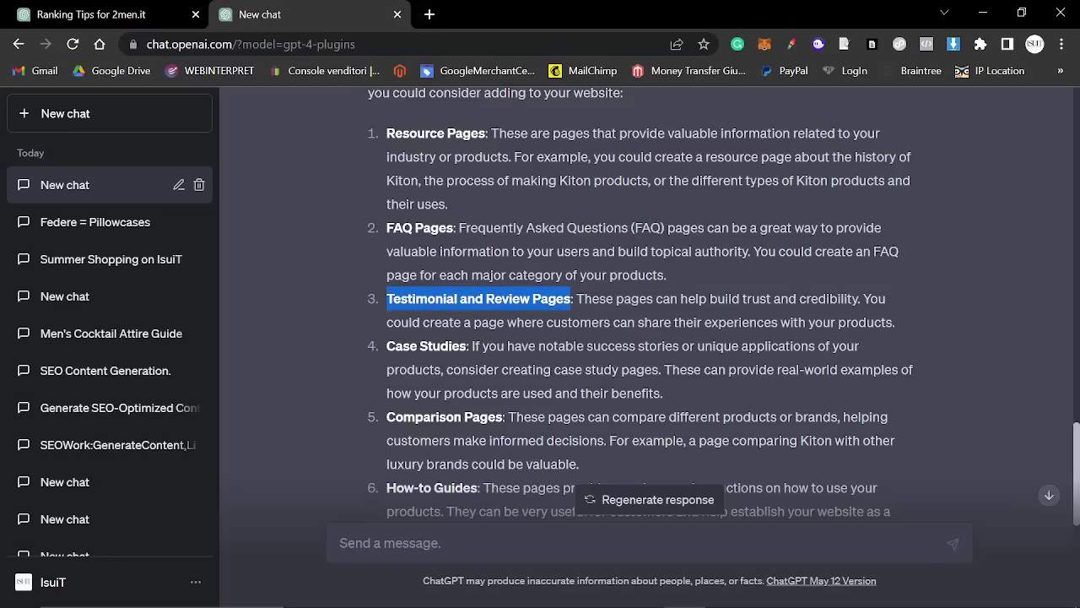
left_click(605, 316)
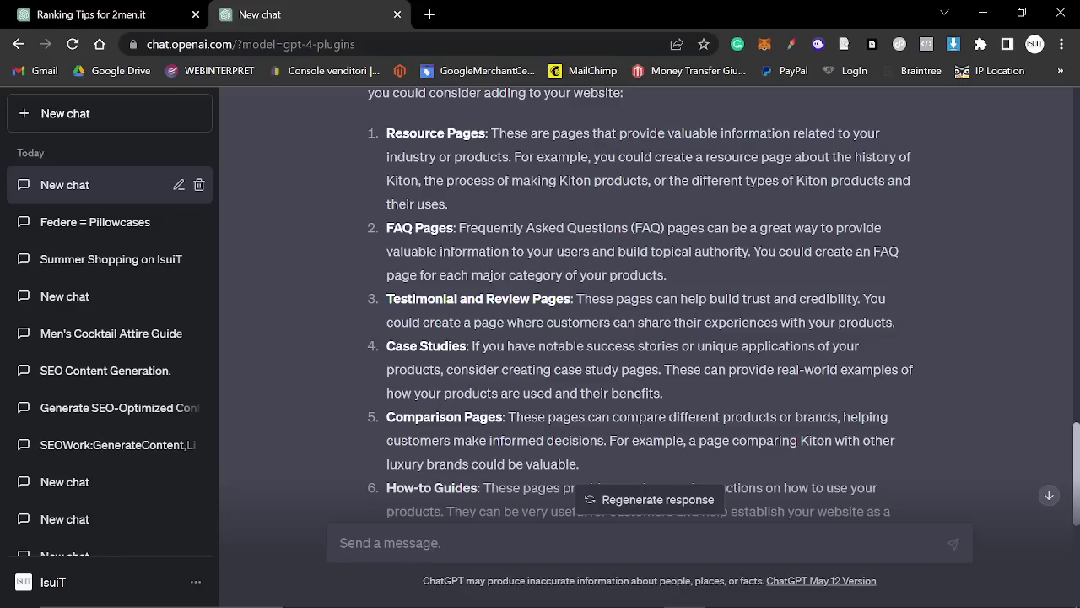
left_click_drag(869, 359, 798, 322)
left_click(798, 322)
left_click_drag(473, 347, 673, 375)
left_click(673, 374)
left_click_drag(664, 393, 387, 346)
left_click(388, 347)
scroll(641, 304, "down", 1)
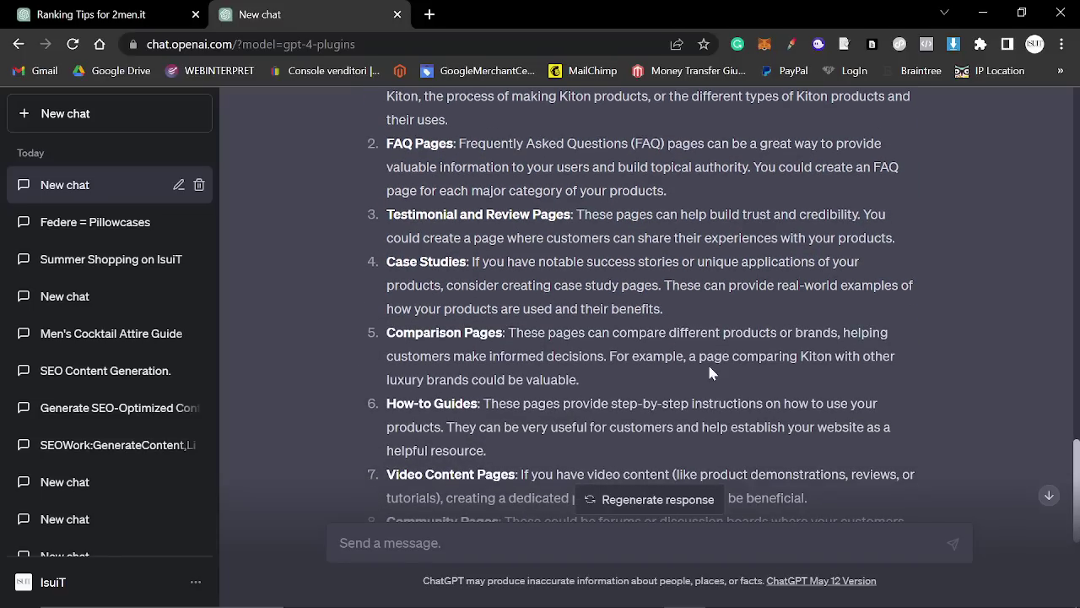
- Select the item 7 'Video Content Pages' suggestion after clearing the 'Kiton' word selection
double_click(816, 356)
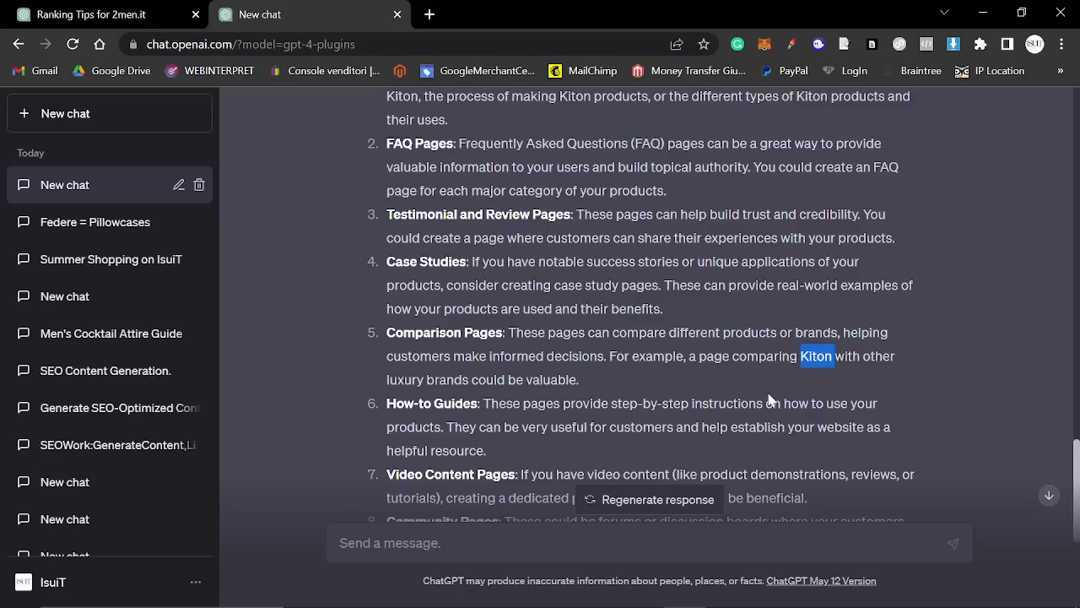
left_click(583, 362)
scroll(583, 363, "down", 1)
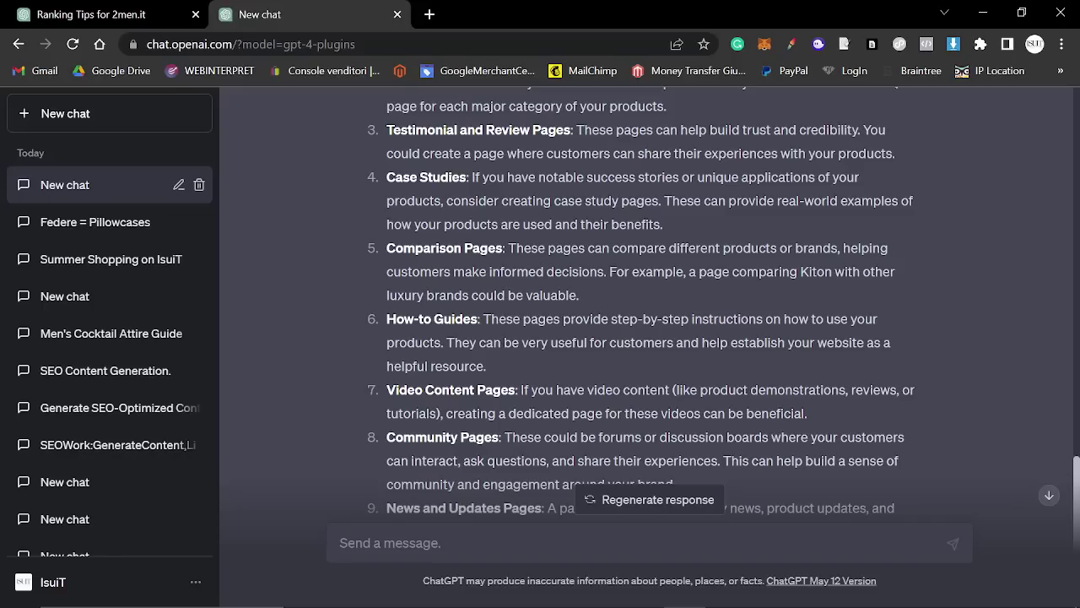
scroll(670, 367, "down", 1)
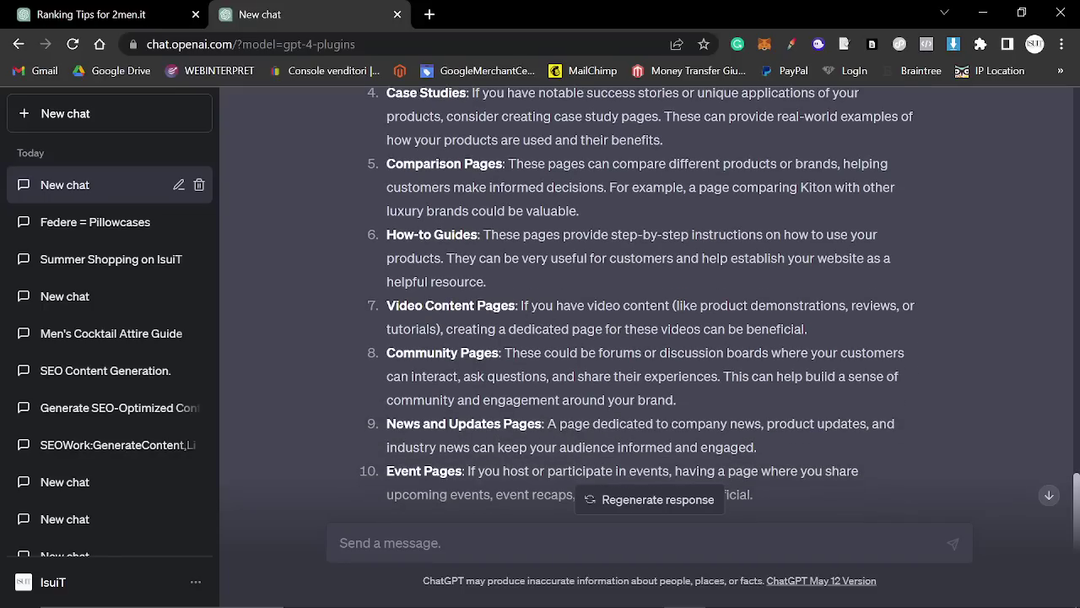
left_click_drag(521, 306, 384, 309)
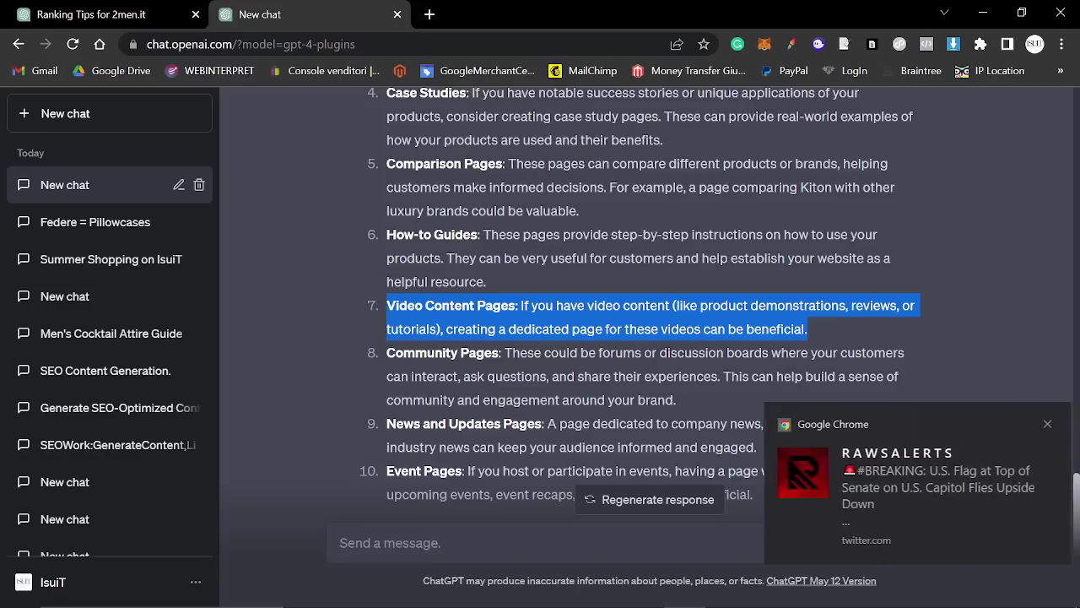
- Dismiss four Chrome news notifications, clear the Video Content Pages highlight, and reach the closing paragraph
left_click(1040, 422)
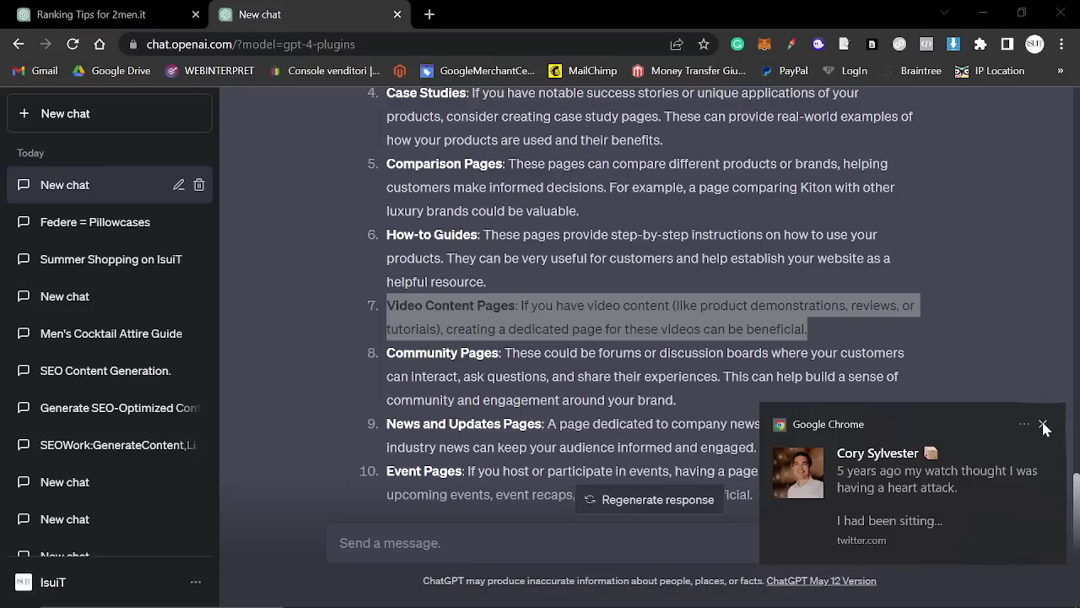
left_click(1041, 425)
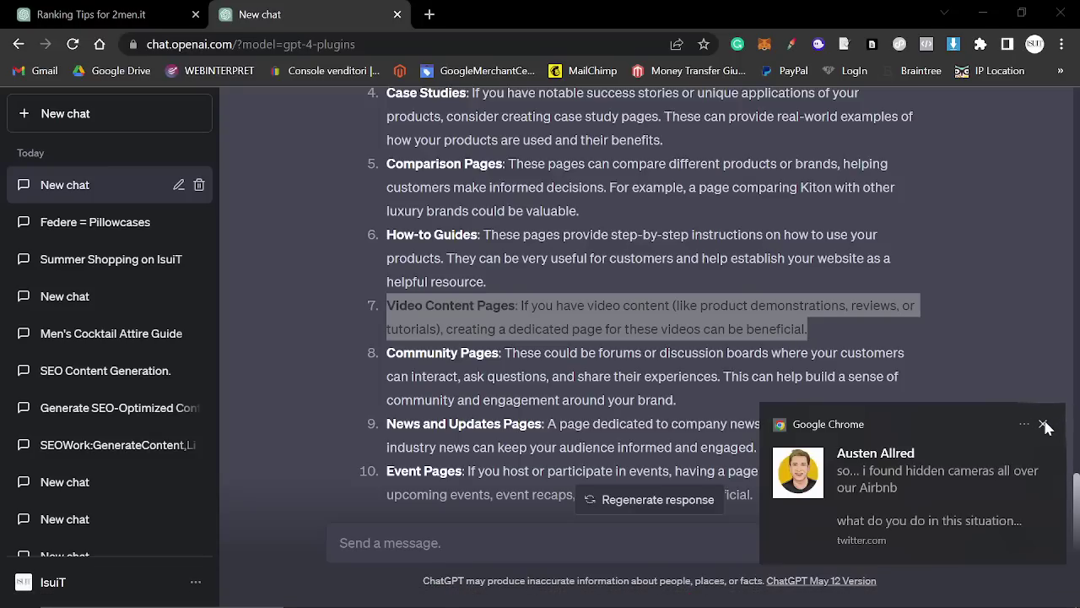
left_click(1043, 425)
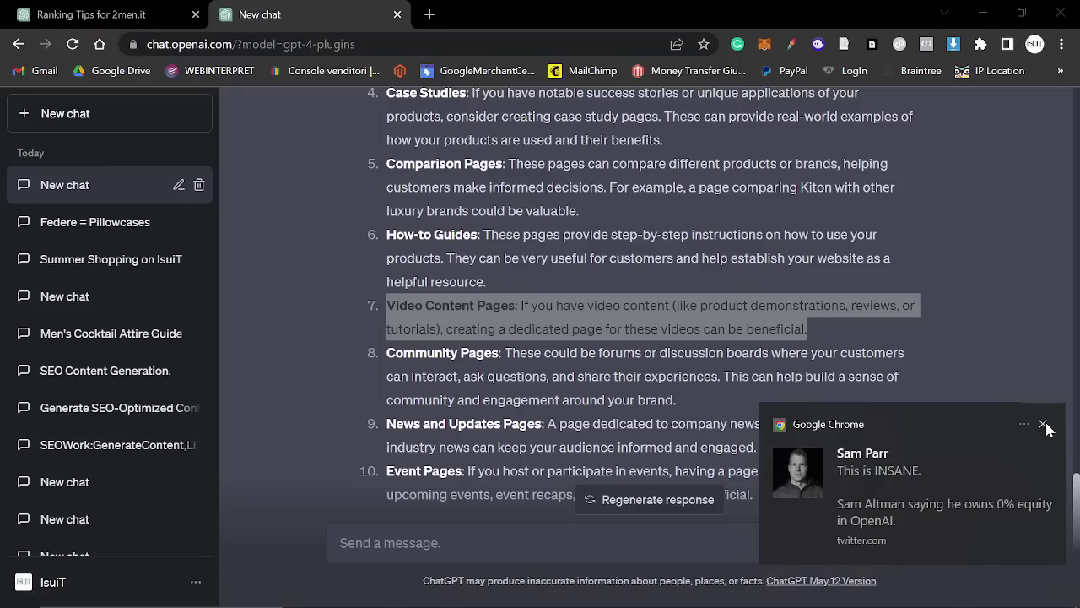
left_click(1044, 426)
left_click(1047, 431)
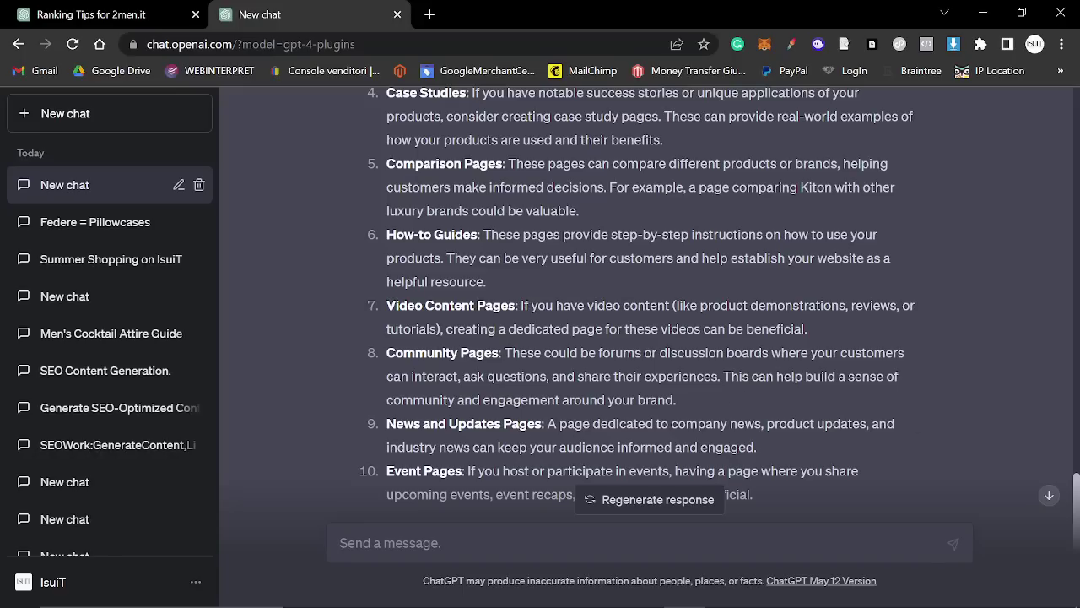
scroll(657, 371, "down", 1)
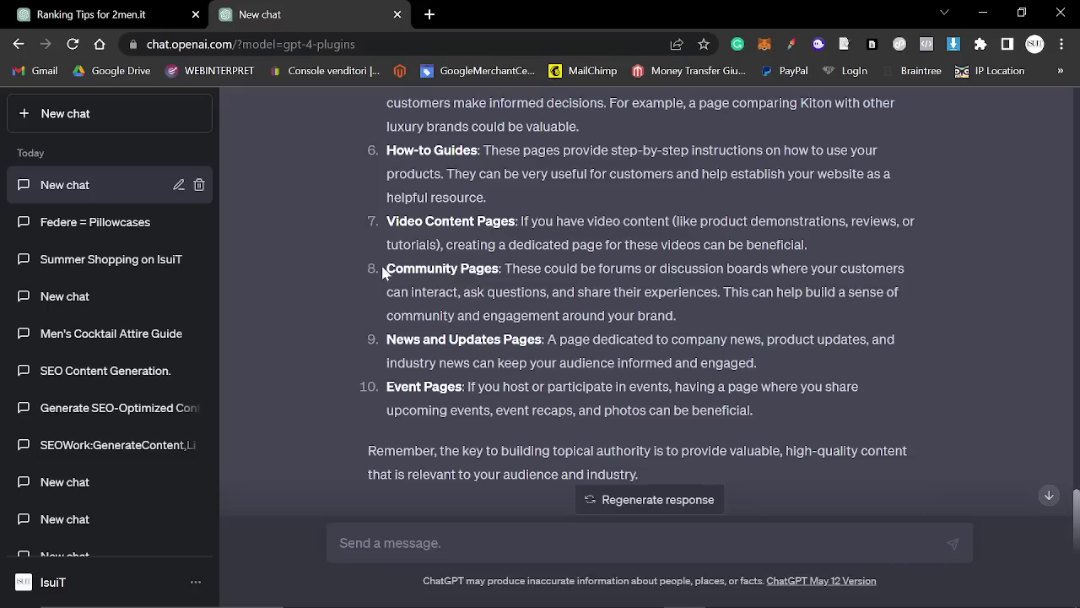
- Highlight the Community Pages and News and Updates Pages items, then clear the selection
left_click_drag(380, 269, 697, 309)
left_click_drag(697, 324, 386, 268)
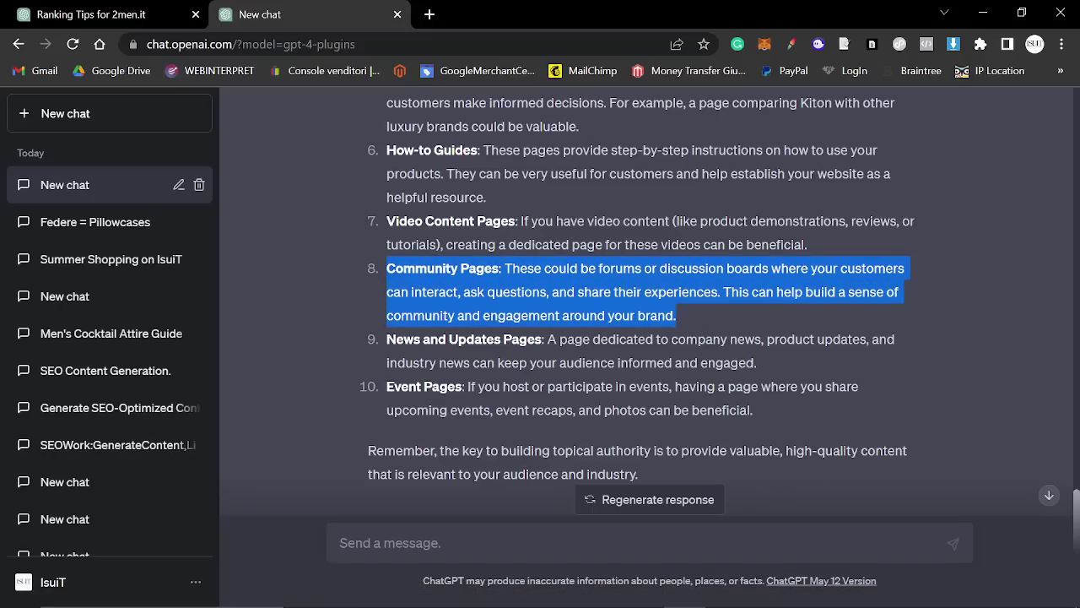
left_click_drag(697, 324, 405, 269)
scroll(641, 286, "down", 1)
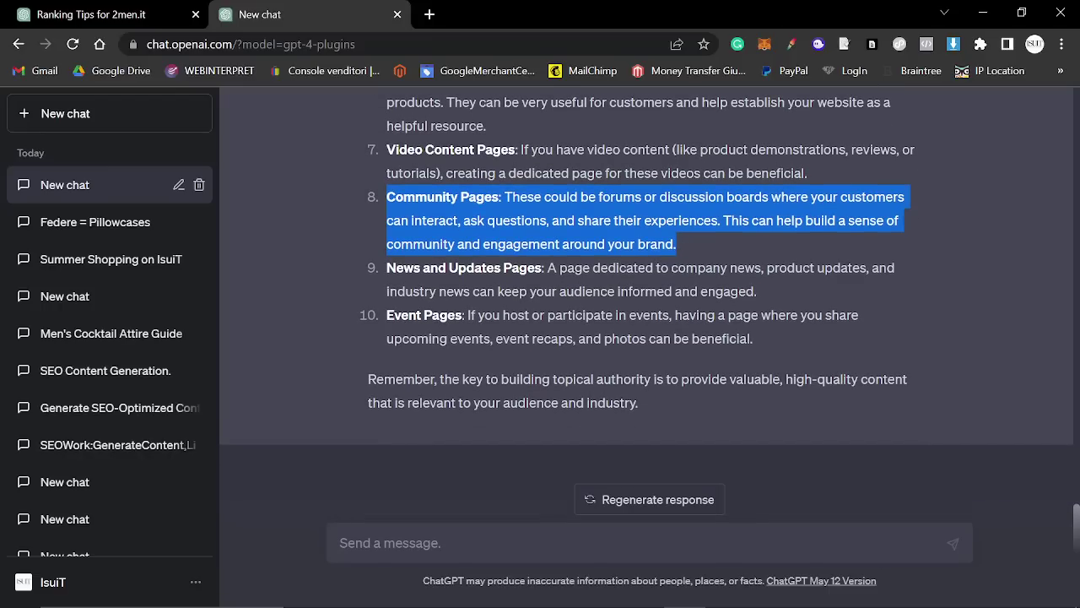
left_click_drag(387, 269, 802, 314)
left_click(803, 302)
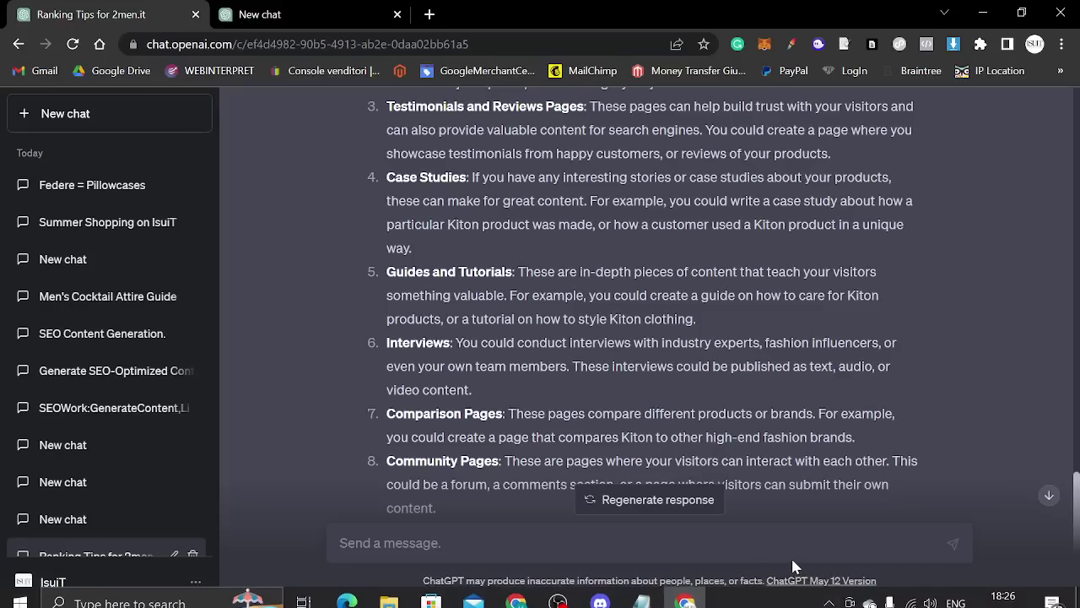
- Select the text of item 6, Interviews, in the reply's list of page types
scroll(412, 367, "down", 1)
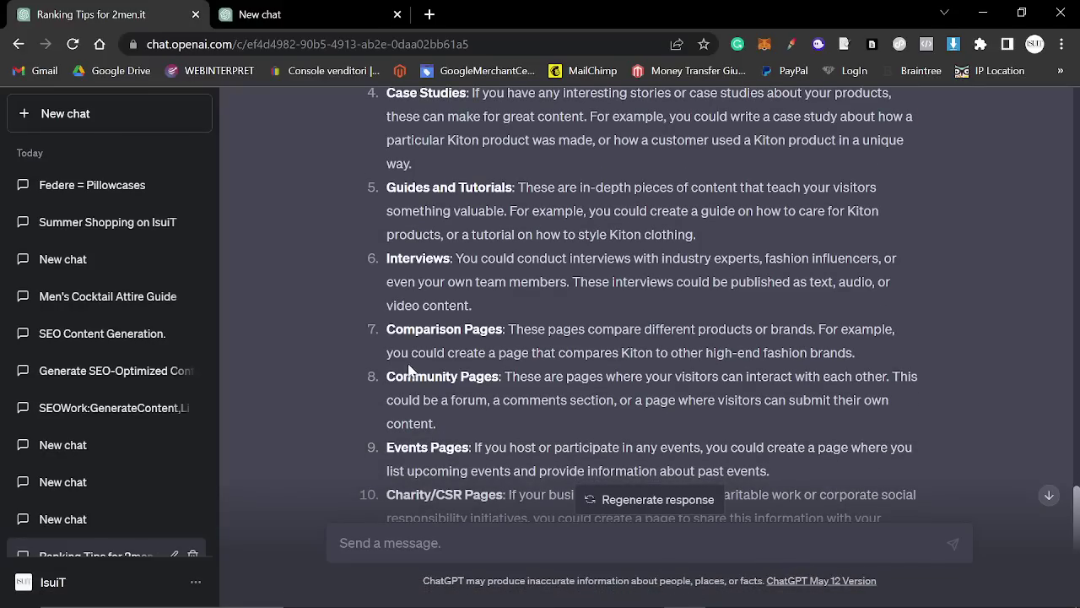
triple_click(389, 268)
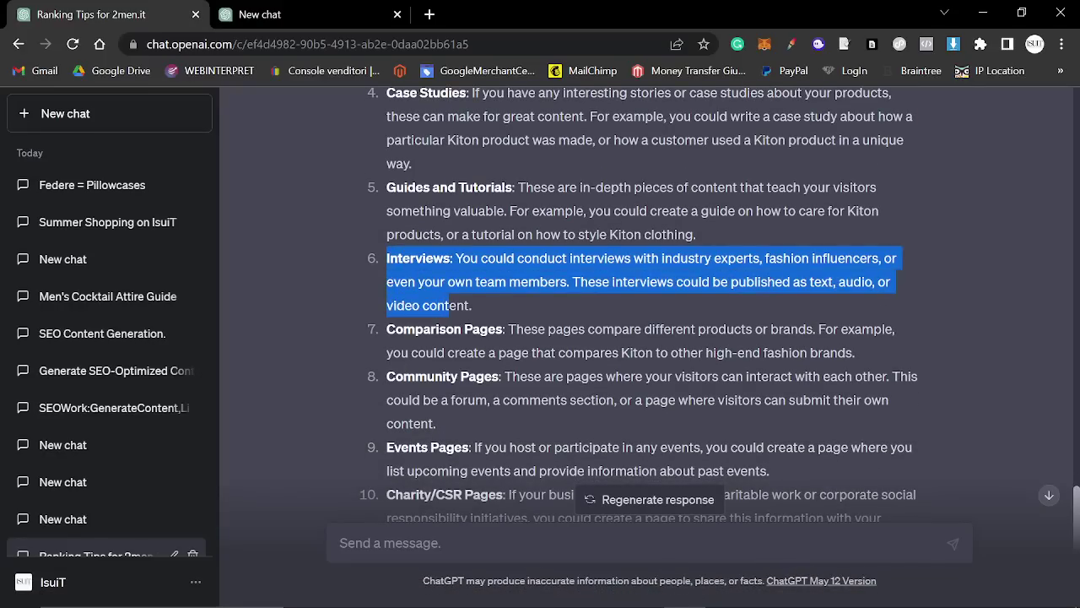
left_click_drag(490, 314, 387, 259)
scroll(456, 310, "up", 1)
scroll(456, 310, "up", 1)
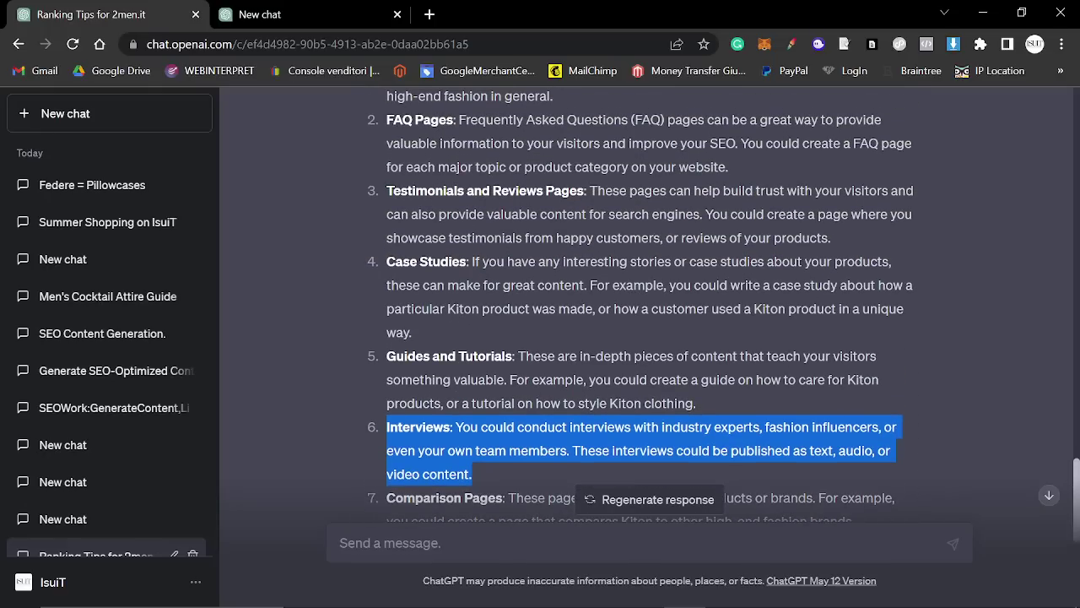
scroll(447, 443, "down", 1)
scroll(512, 405, "down", 2)
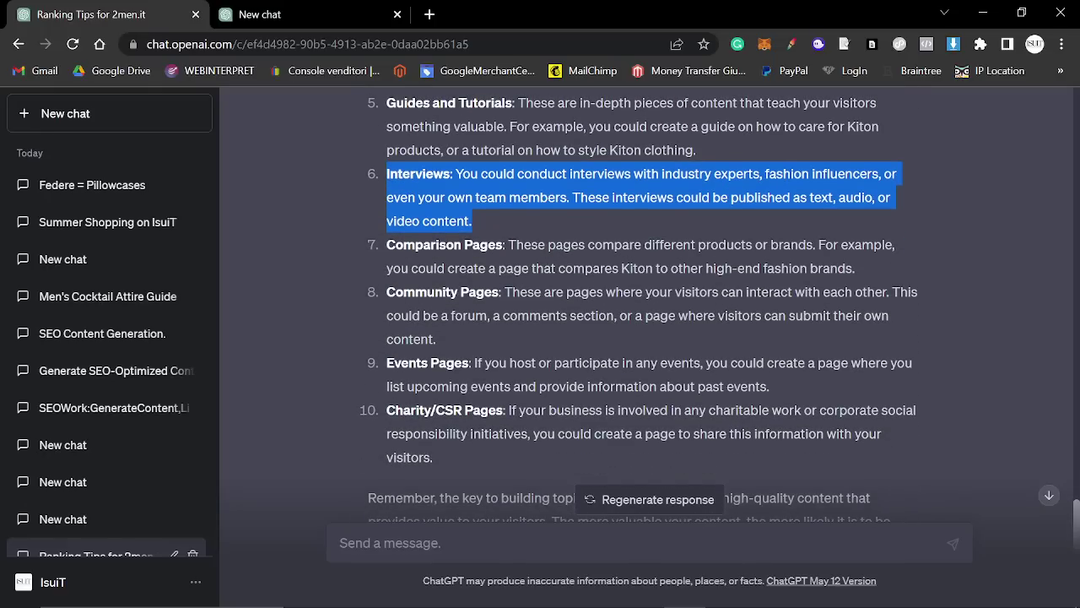
- Reselect the whole Interviews paragraph while reviewing the ten page types
left_click_drag(491, 230, 374, 174)
left_click(397, 200)
left_click_drag(476, 226, 385, 179)
scroll(482, 211, "down", 1)
scroll(472, 221, "up", 1)
triple_click(432, 198)
scroll(496, 321, "up", 4)
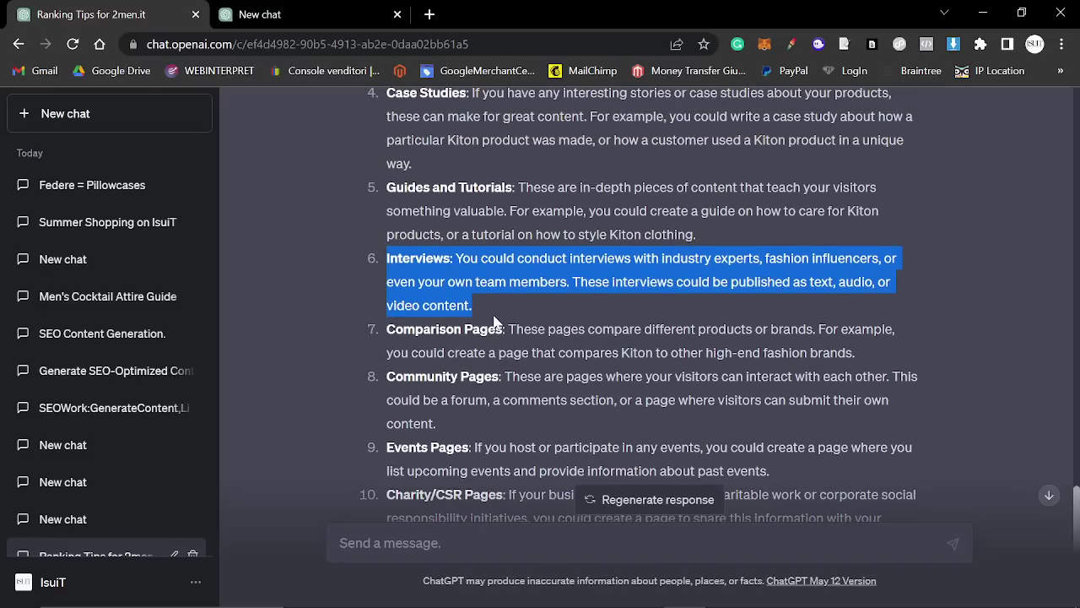
scroll(495, 324, "up", 3)
scroll(488, 327, "down", 6)
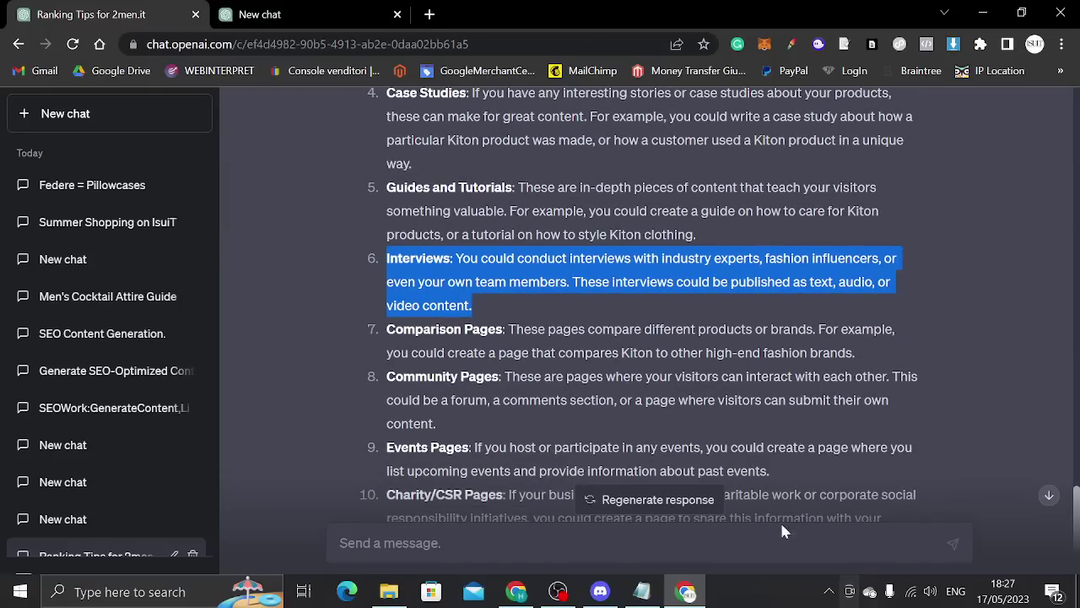
scroll(650, 321, "up", 3)
scroll(650, 321, "up", 1)
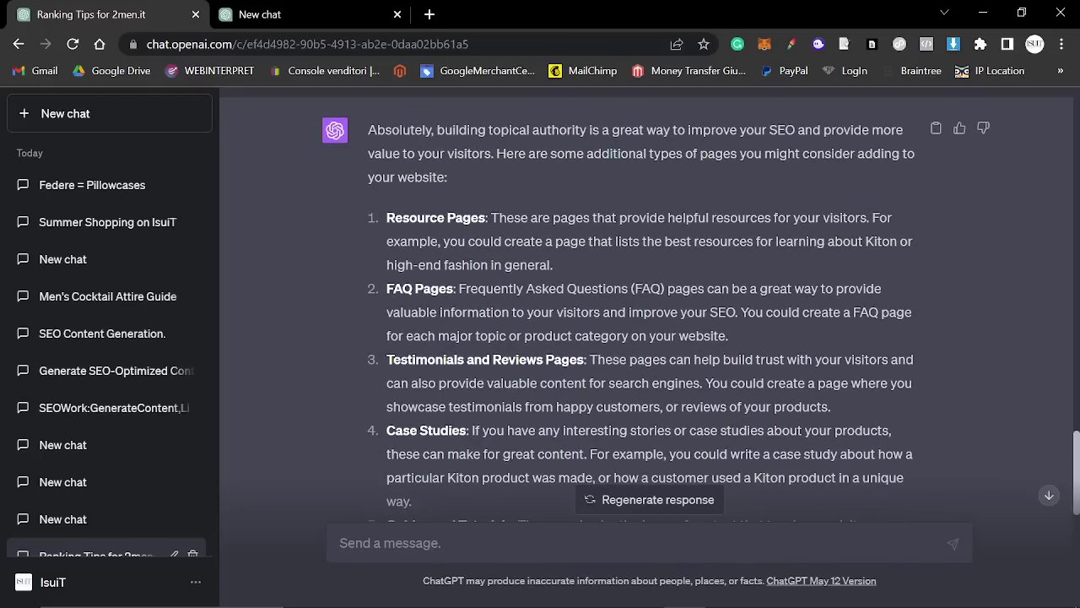
scroll(629, 394, "down", 4)
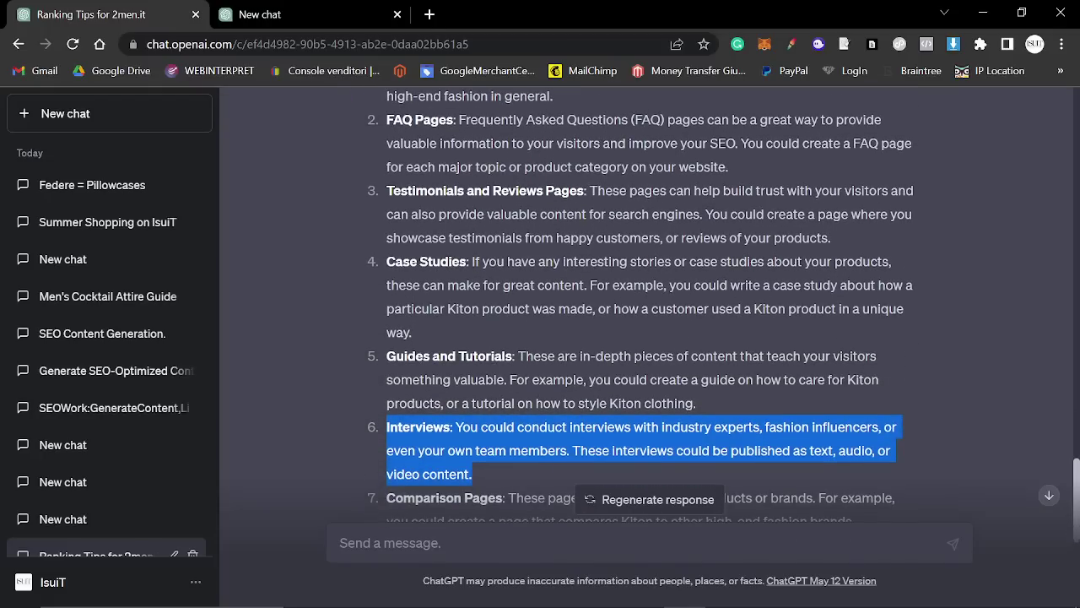
scroll(628, 394, "down", 3)
scroll(629, 394, "up", 4)
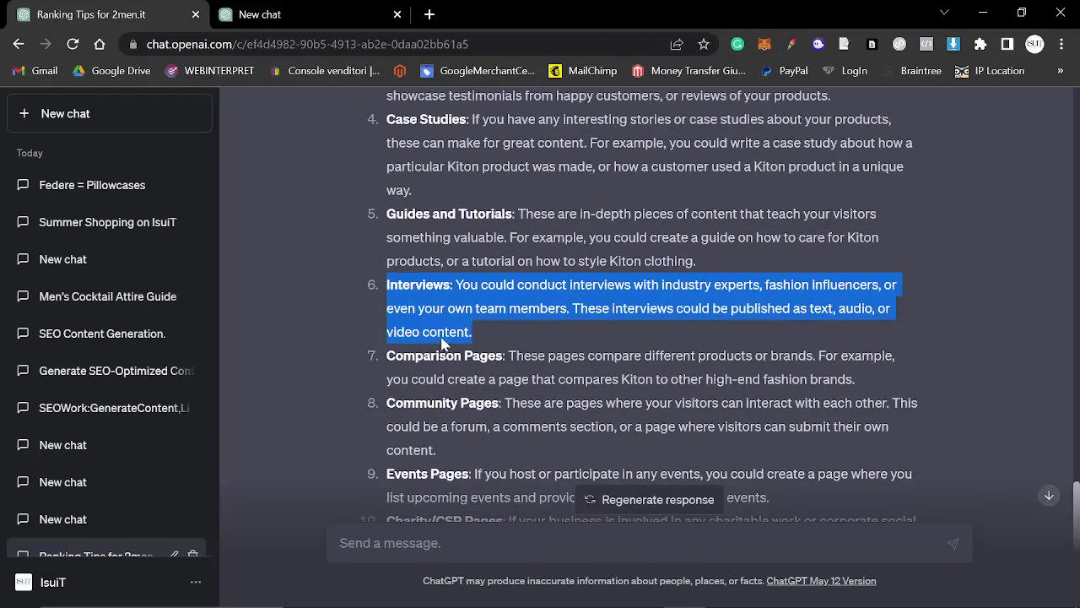
triple_click(404, 392)
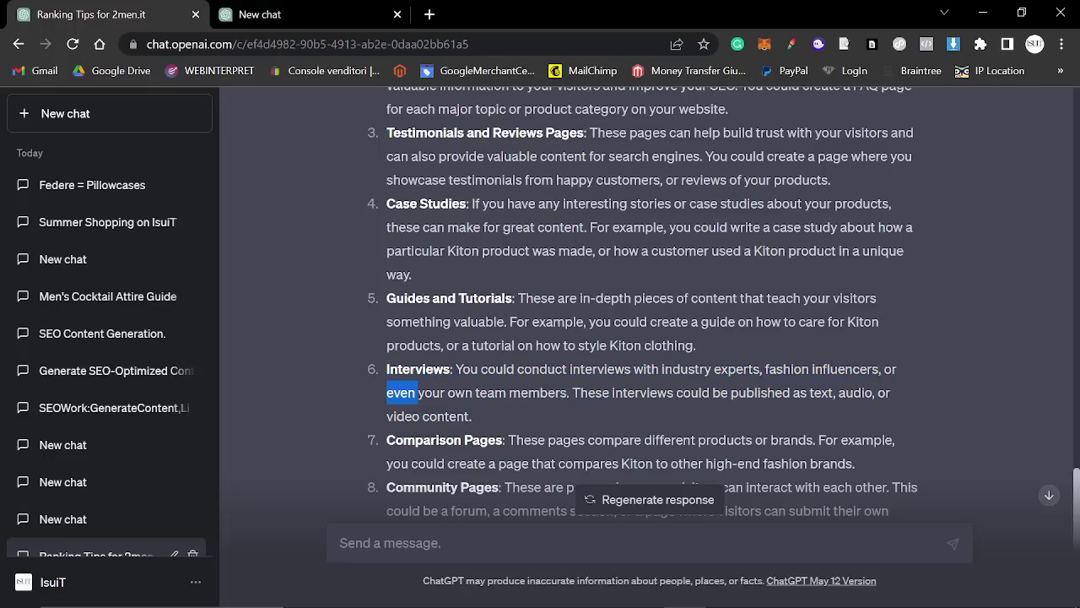